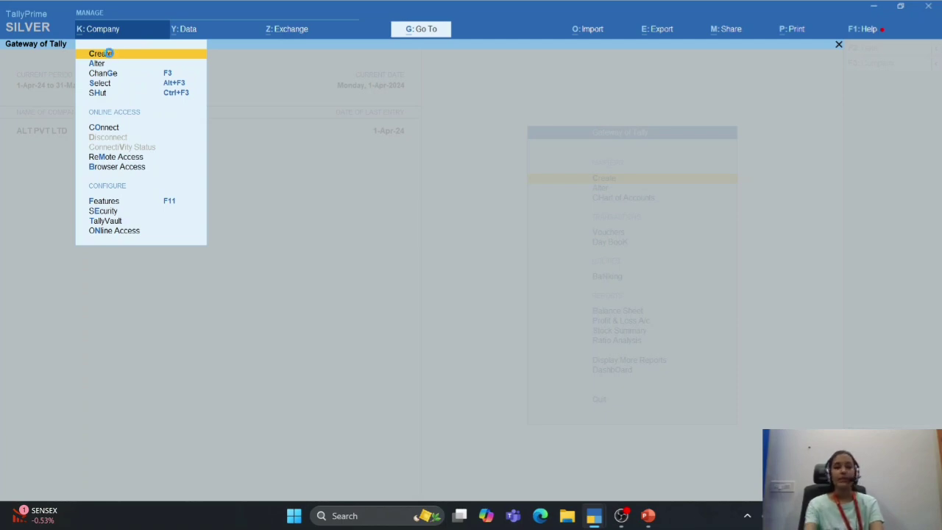
# Start creating a new company named Pihu Pvt Ltd, keeping the same mailing name.
pyautogui.click(109, 56)
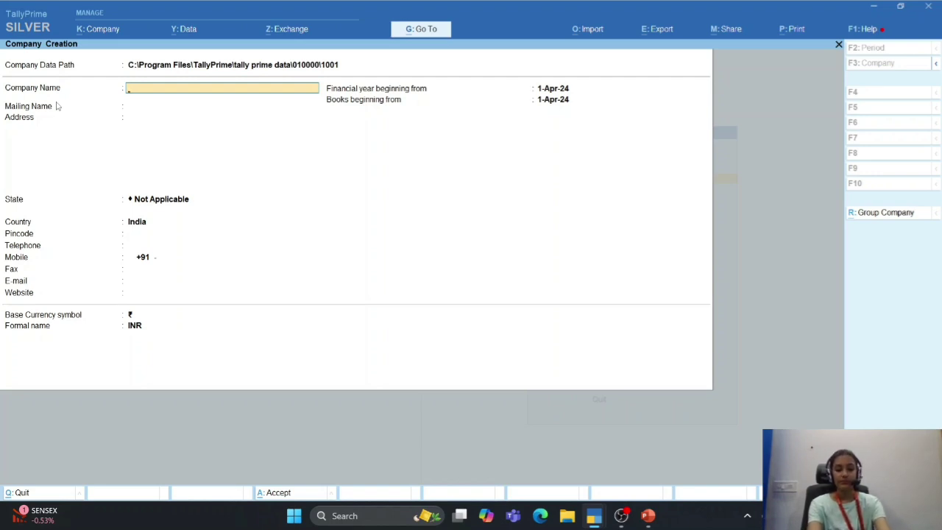
pyautogui.write('Pihu')
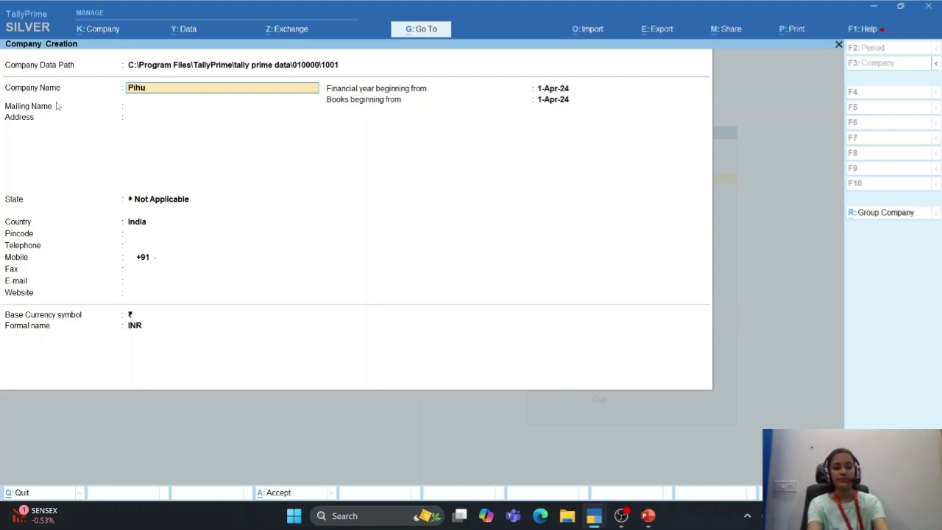
pyautogui.write(' Pvt Lt')
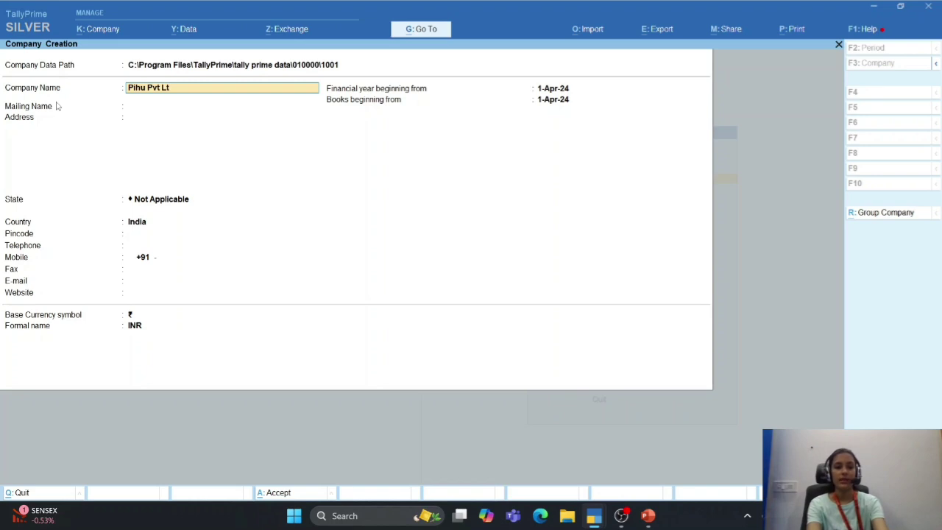
pyautogui.write('d')
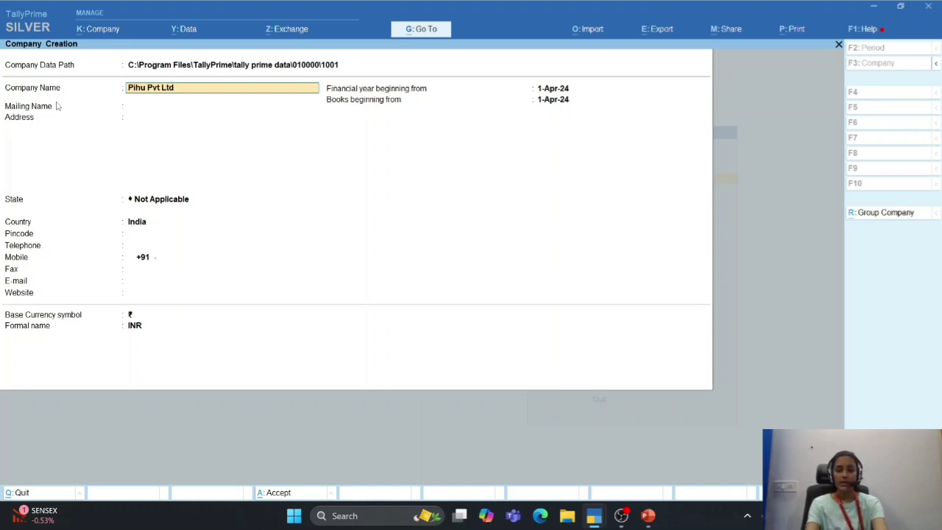
pyautogui.press('Return')
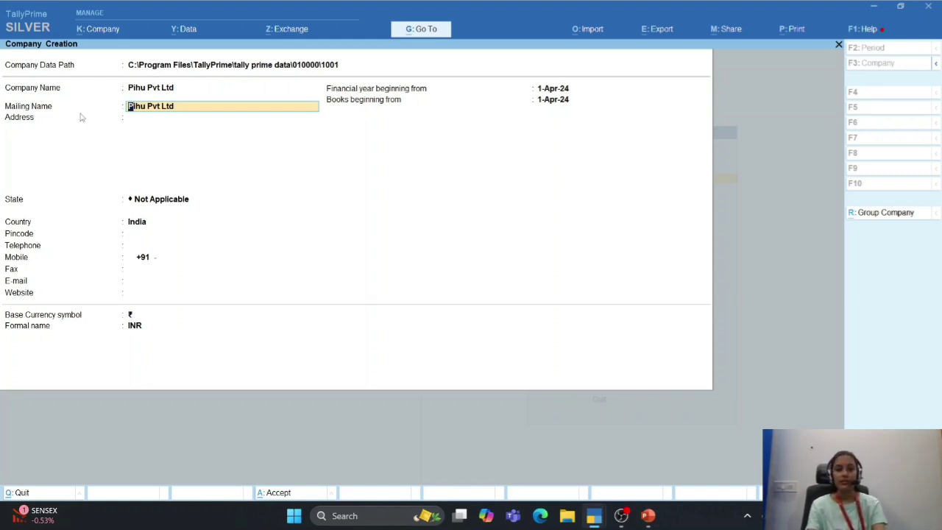
pyautogui.press('Return')
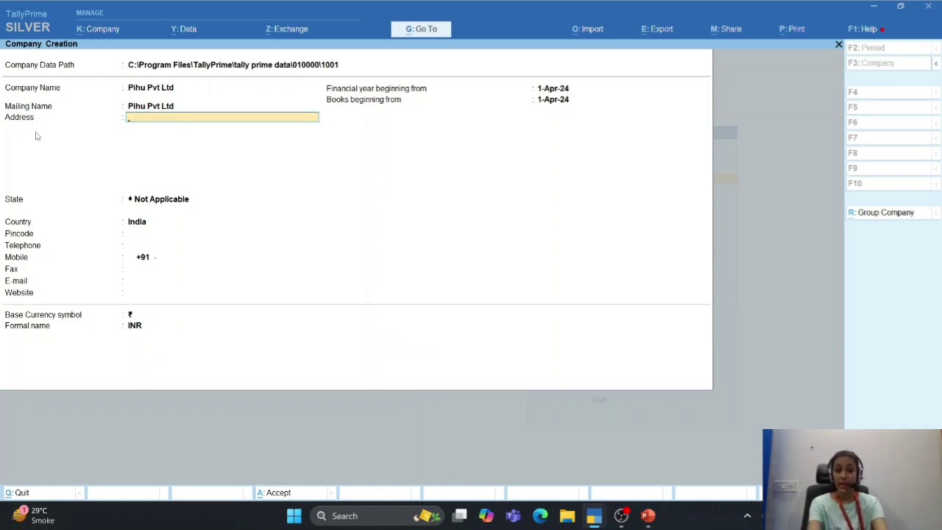
# Enter the company's address and set its state to Gujarat.
pyautogui.write('A')
pyautogui.write('h')
pyautogui.press('BackSpace')
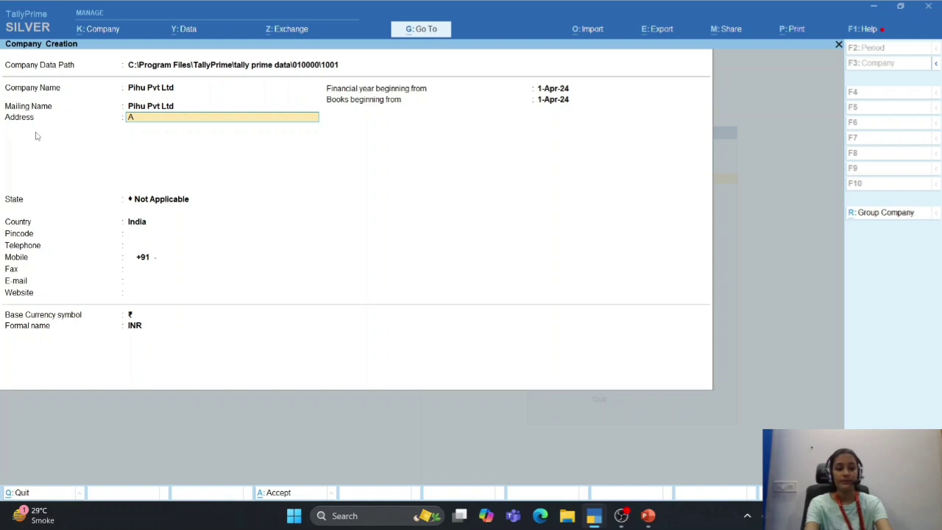
pyautogui.write('hmedabad G')
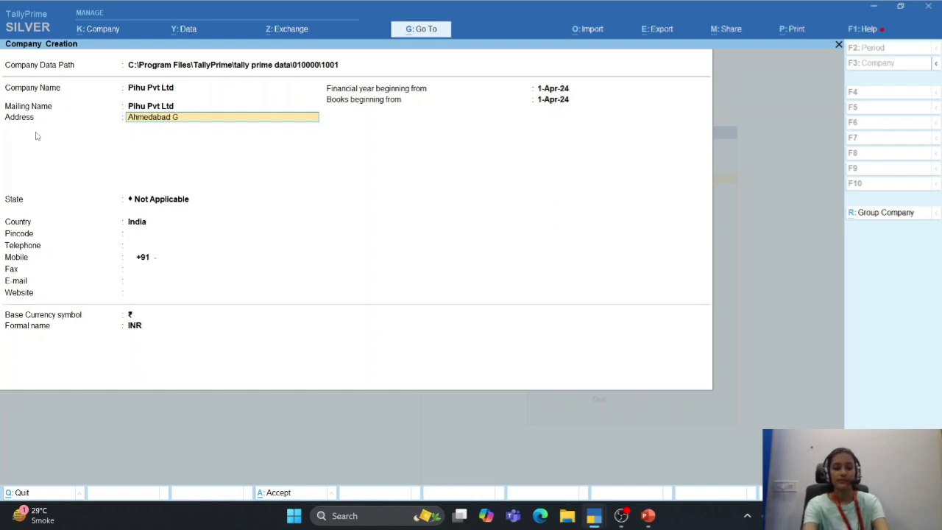
pyautogui.write('ujars')
pyautogui.press('BackSpace')
pyautogui.press('BackSpace')
pyautogui.press('BackSpace')
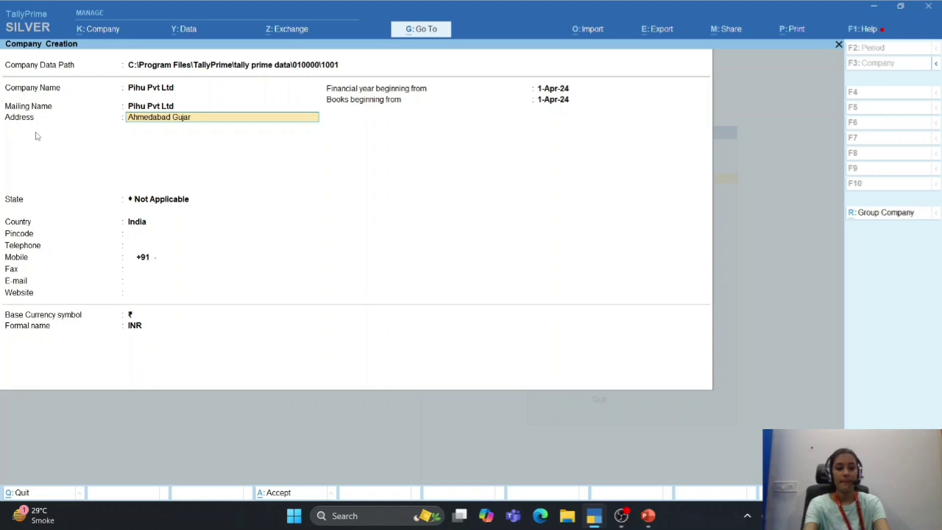
pyautogui.press('BackSpace')
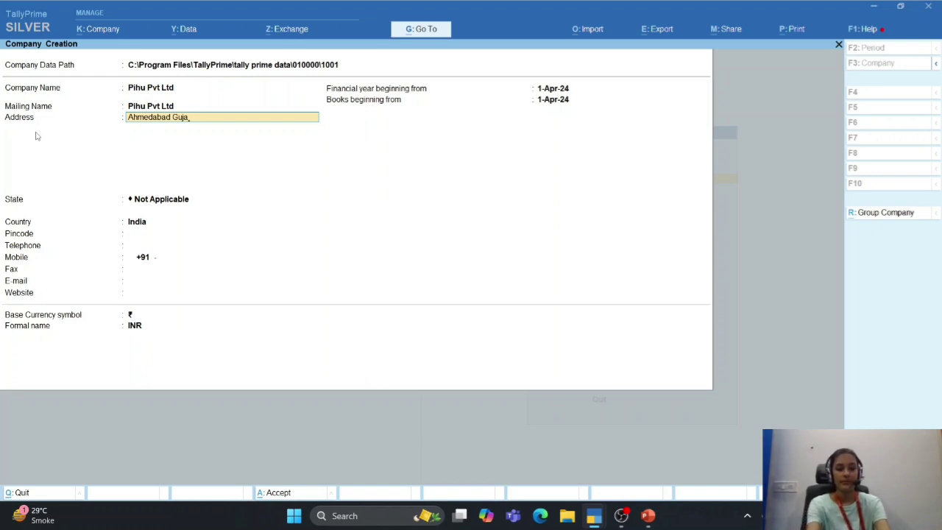
pyautogui.write('rat')
pyautogui.press('Return')
pyautogui.press('Return')
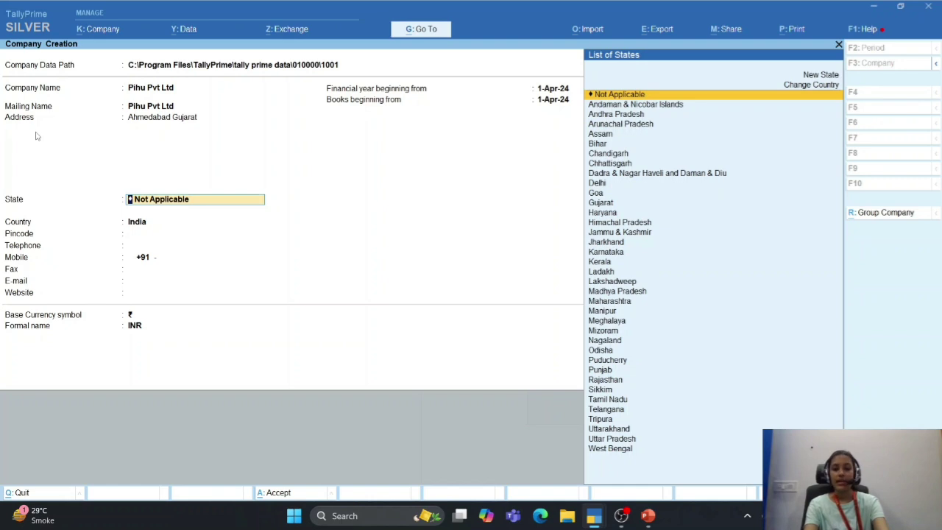
pyautogui.write('gu')
pyautogui.press('Return')
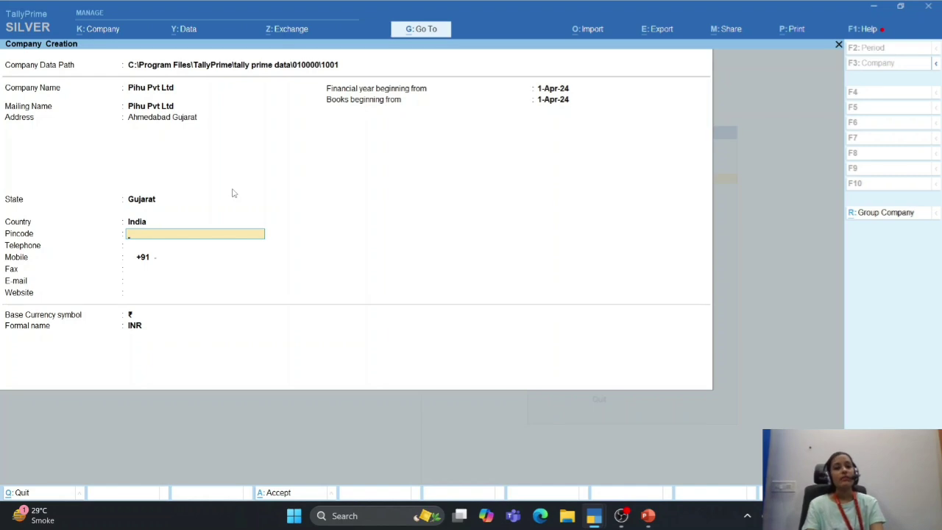
# Save the new company and accept its company features without changing any of the options.
pyautogui.hotkey('ctrl', 'a')
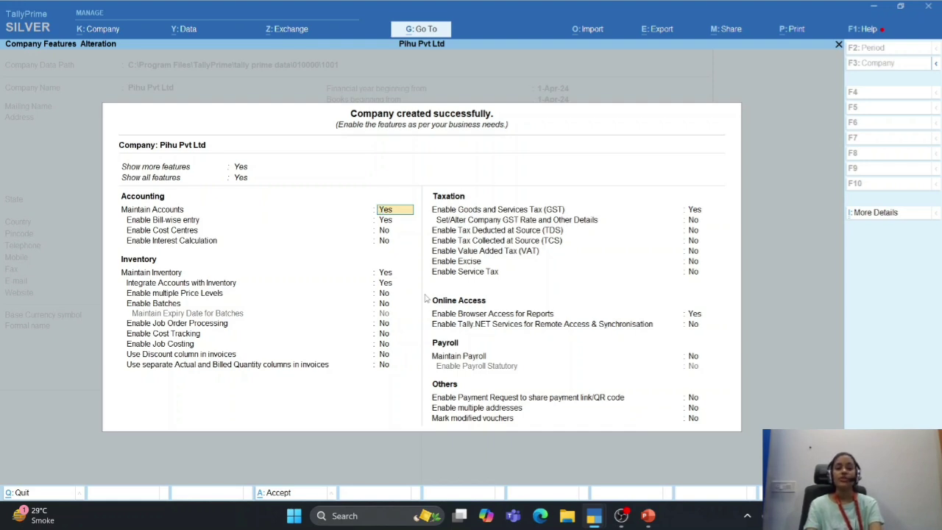
pyautogui.click(415, 355)
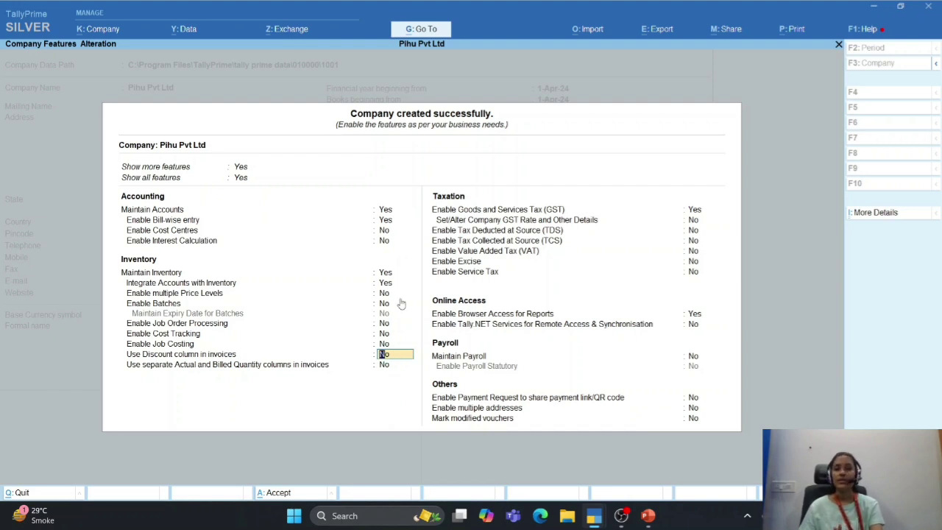
pyautogui.hotkey('ctrl', 'a')
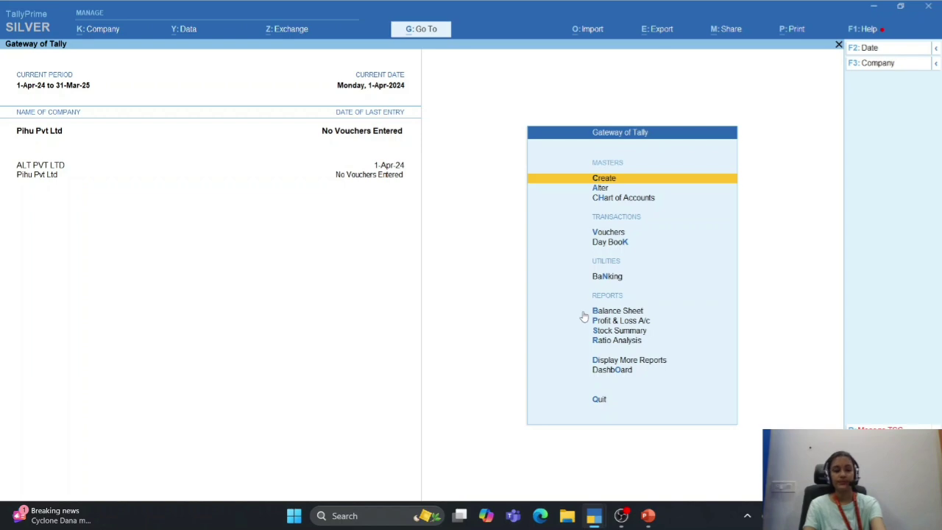
# Switch to PowerPoint, review the account types and practical Tally steps in the slide show, and return to TallyPrime.
pyautogui.hotkey('alt', 'Tab')
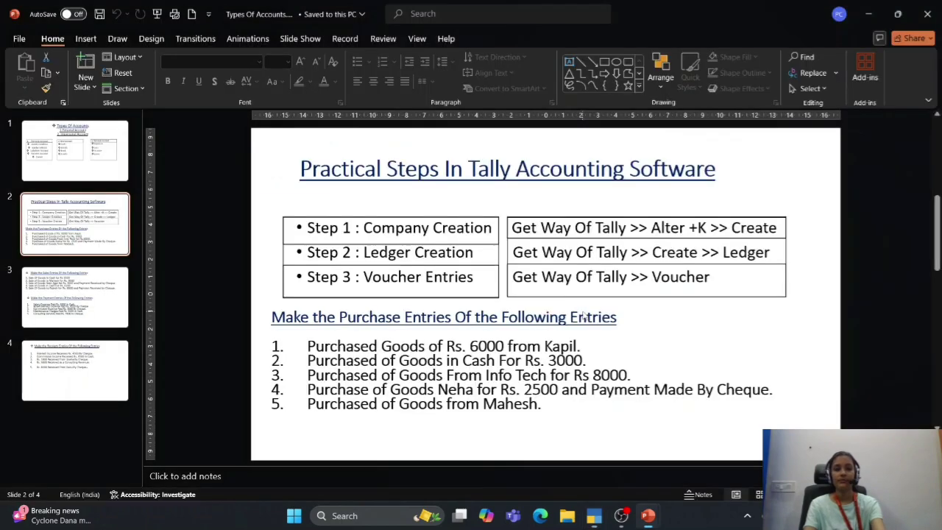
pyautogui.click(158, 14)
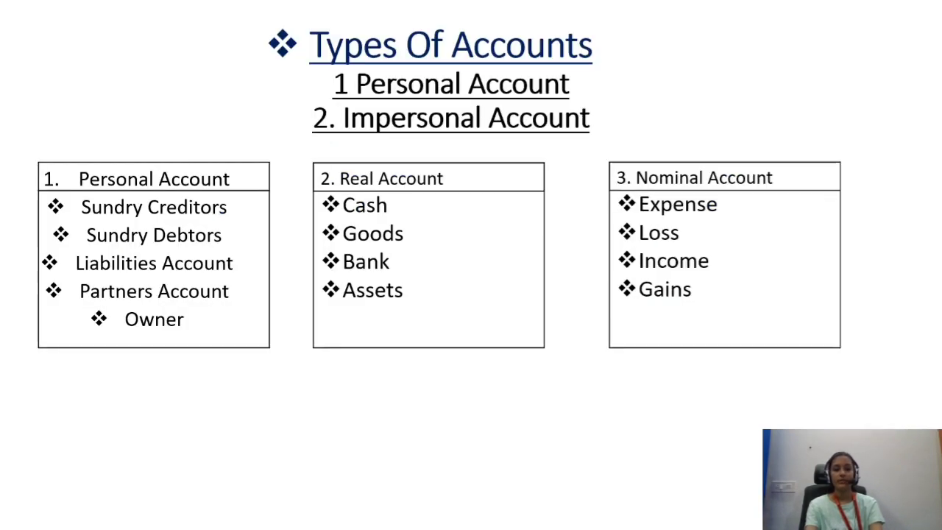
pyautogui.press('Right')
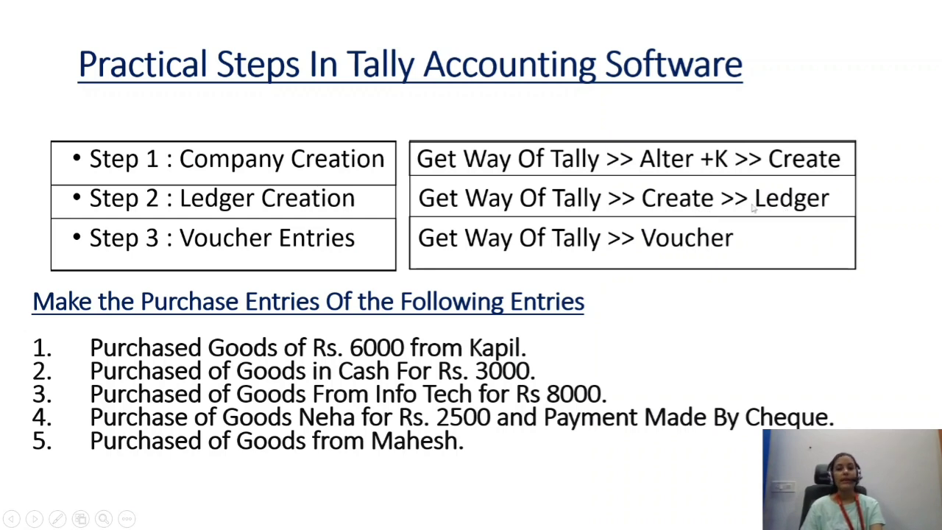
pyautogui.press('Escape')
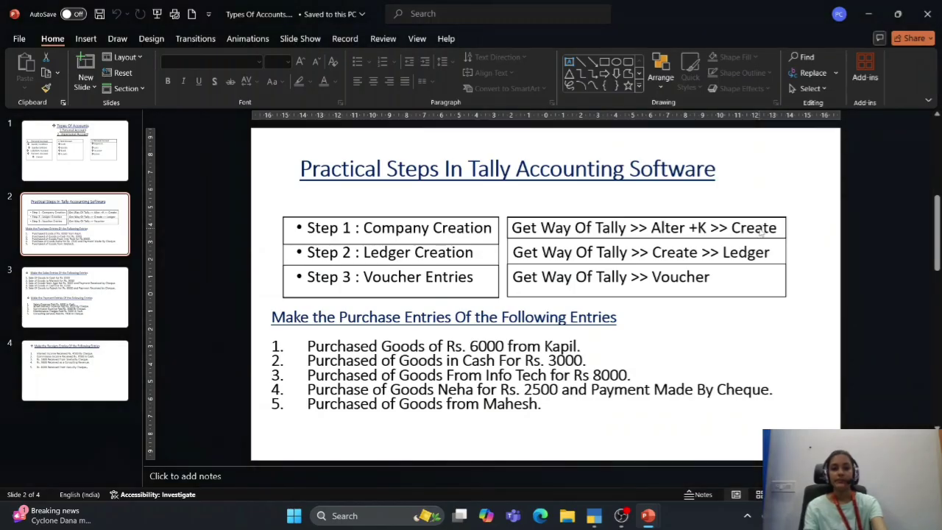
pyautogui.hotkey('alt', 'Tab')
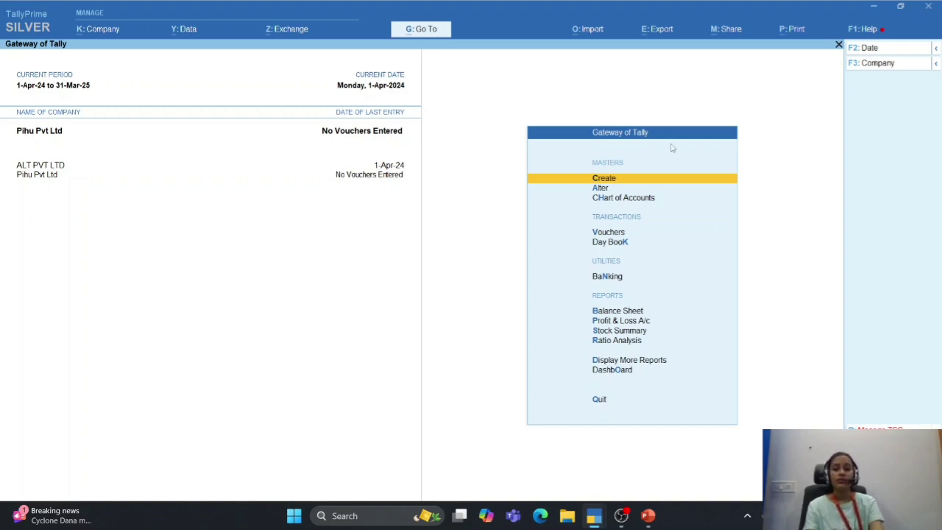
pyautogui.press('Down')
pyautogui.press('Down')
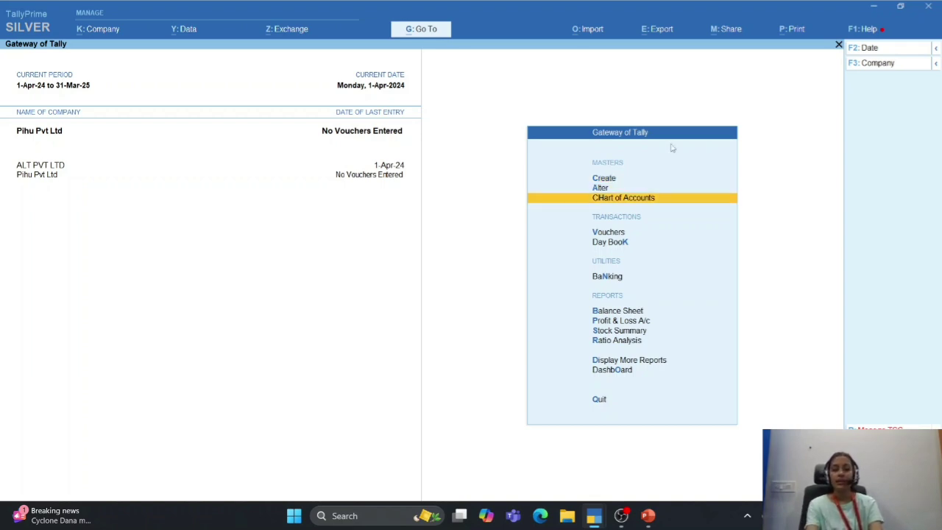
pyautogui.press('Up')
pyautogui.press('Up')
pyautogui.press('Down')
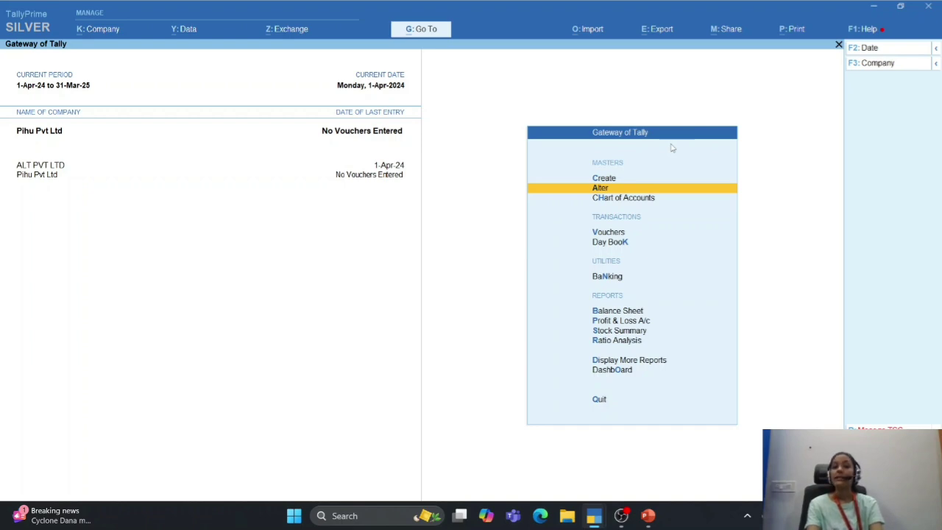
pyautogui.press('Up')
pyautogui.press('Down')
pyautogui.press('Down')
pyautogui.press('Down')
pyautogui.press('Down')
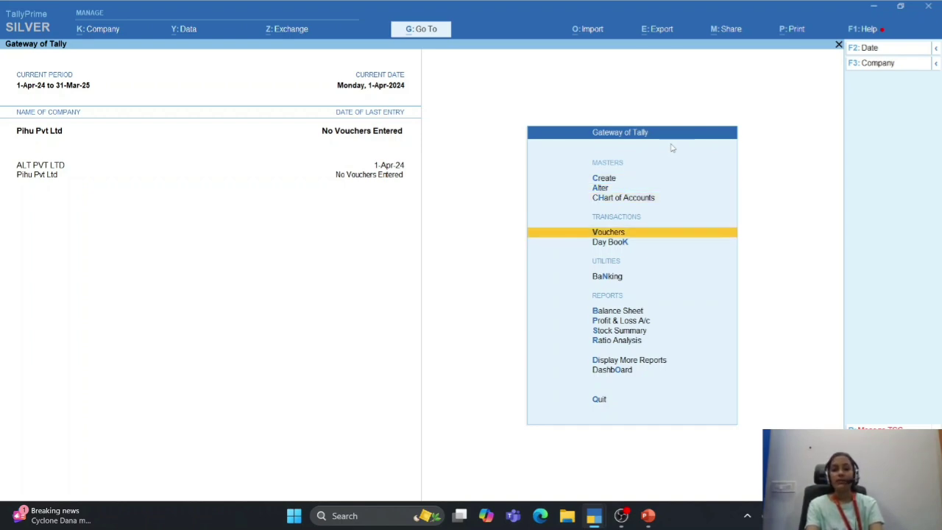
pyautogui.press('Up')
pyautogui.press('Up')
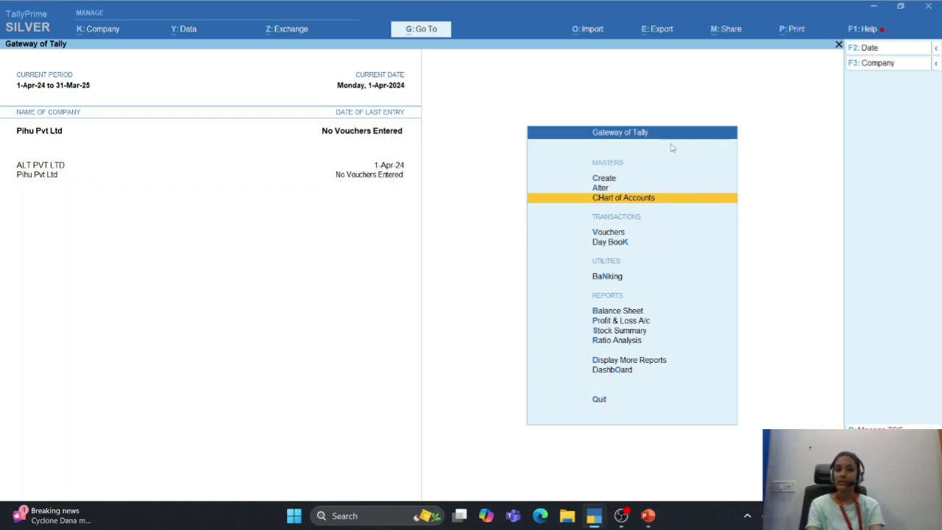
pyautogui.press('Down')
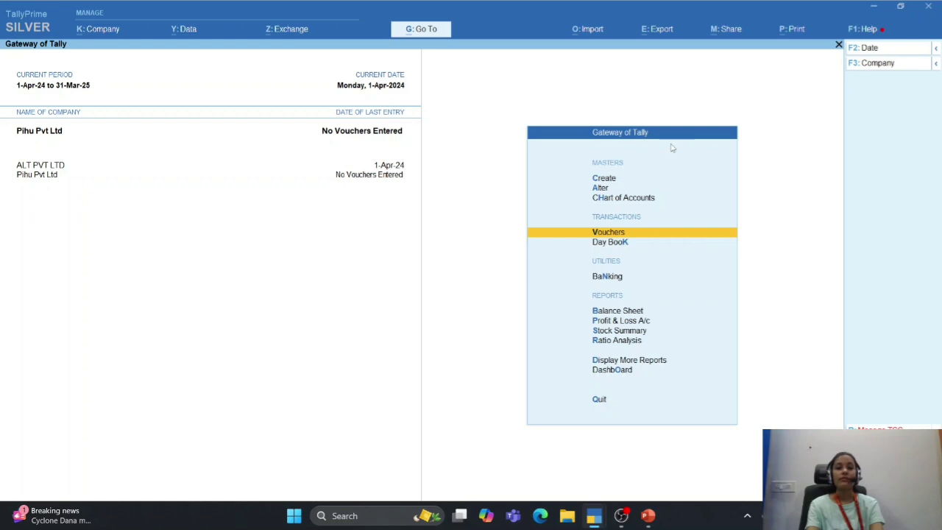
pyautogui.press('Up')
pyautogui.press('Up')
pyautogui.press('Up')
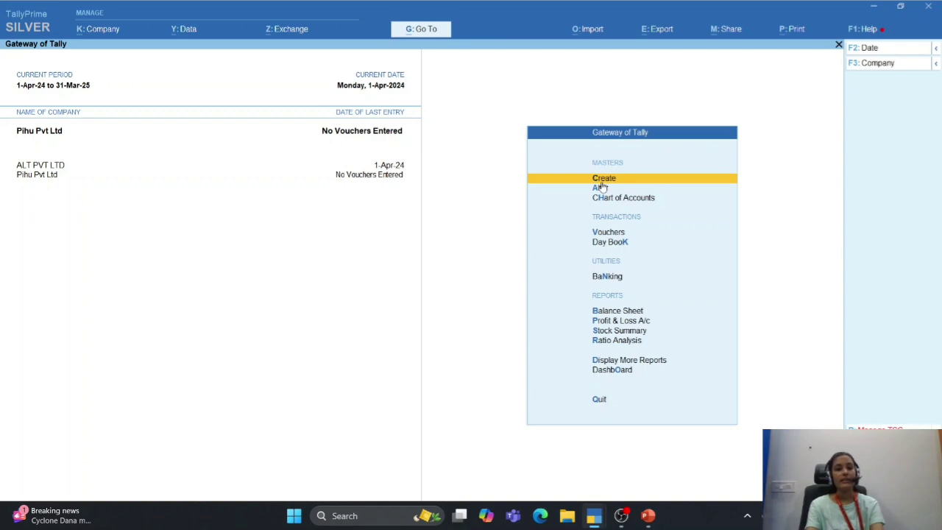
# Open a blank ledger creation form for Pihu Pvt Ltd from the accounting masters.
pyautogui.press('Return')
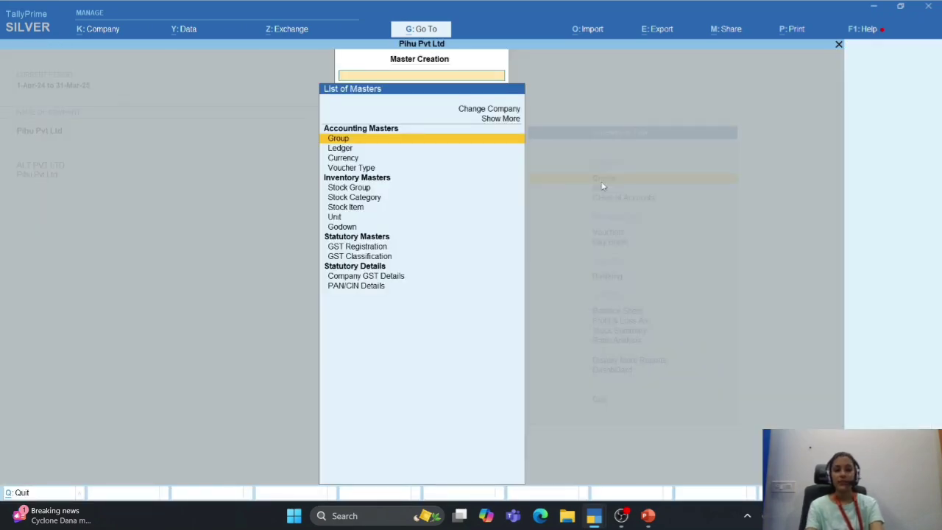
pyautogui.press('Down')
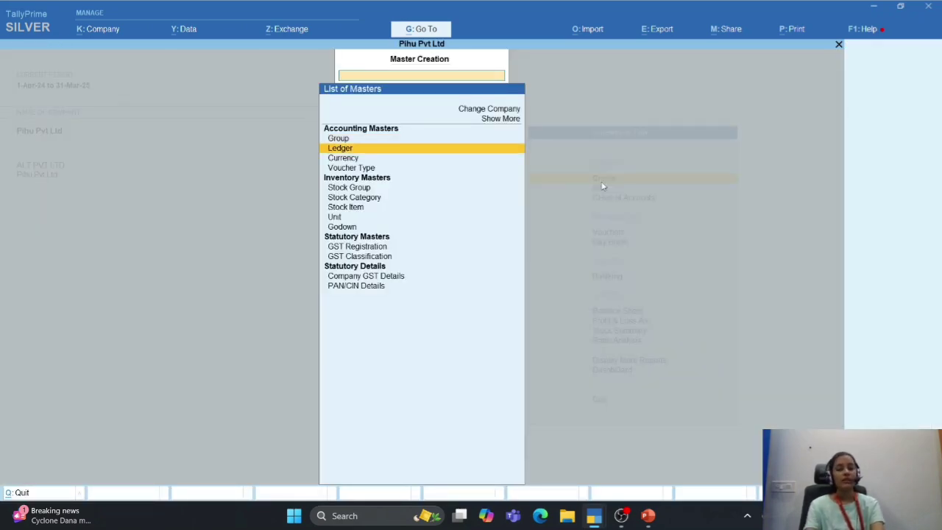
pyautogui.press('Return')
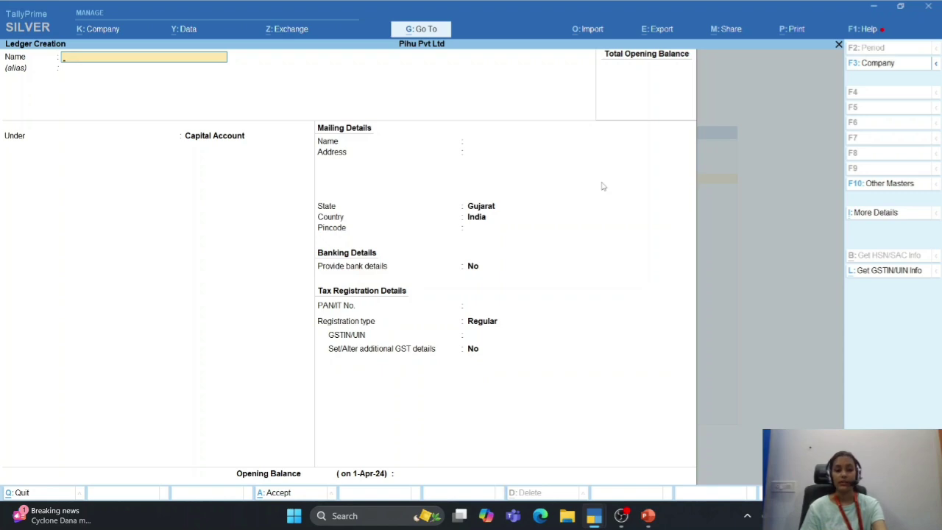
# Switch to PowerPoint and present the slides from the start to review the types of accounts.
pyautogui.hotkey('alt', 'Tab')
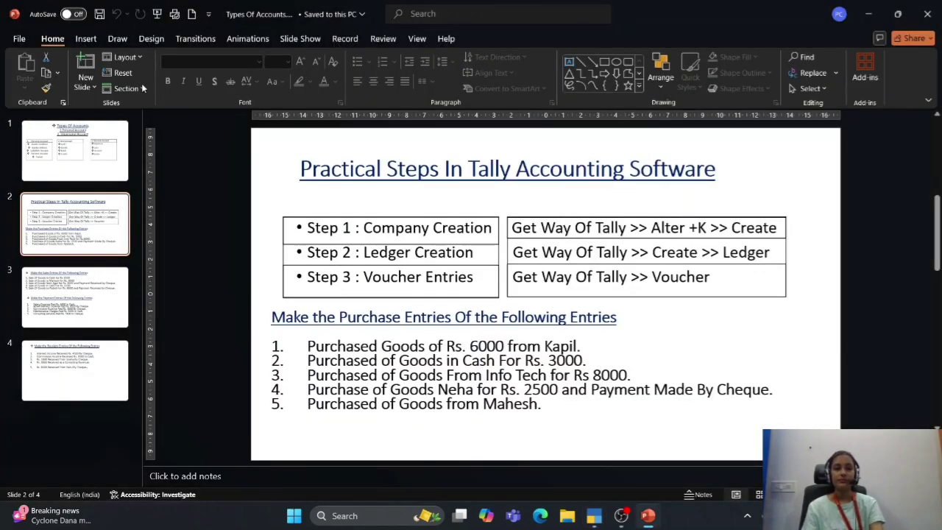
pyautogui.click(156, 14)
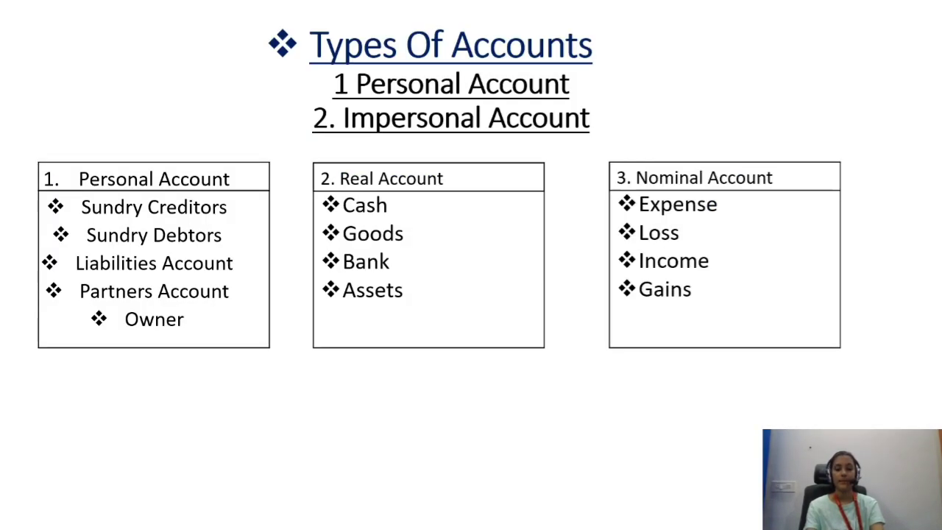
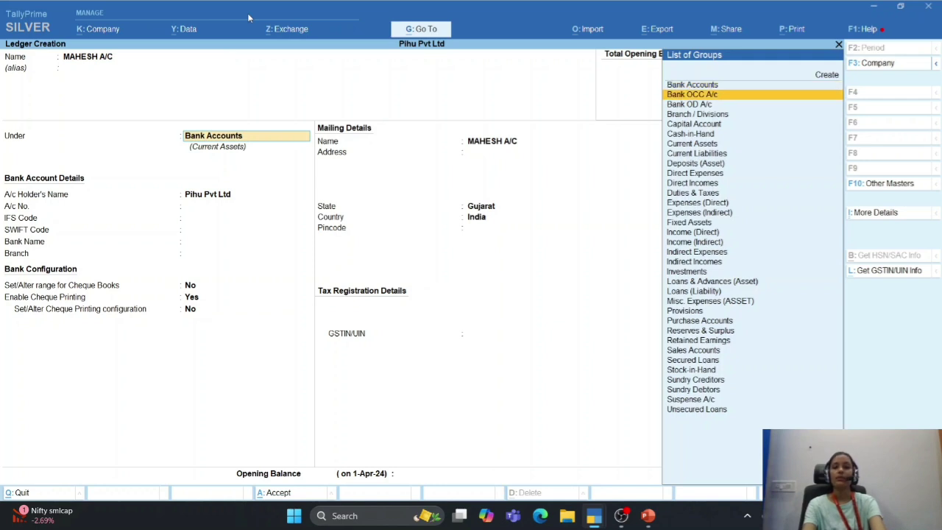
# Place the supplier's ledger under the Sundry Creditors group and save it.
pyautogui.press('Down')
pyautogui.press('Down')
pyautogui.press('Down')
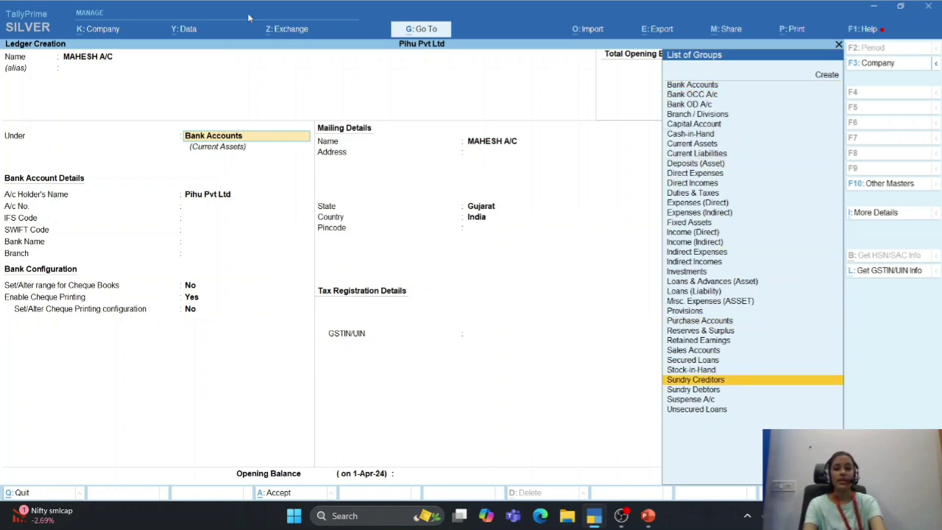
pyautogui.press('Return')
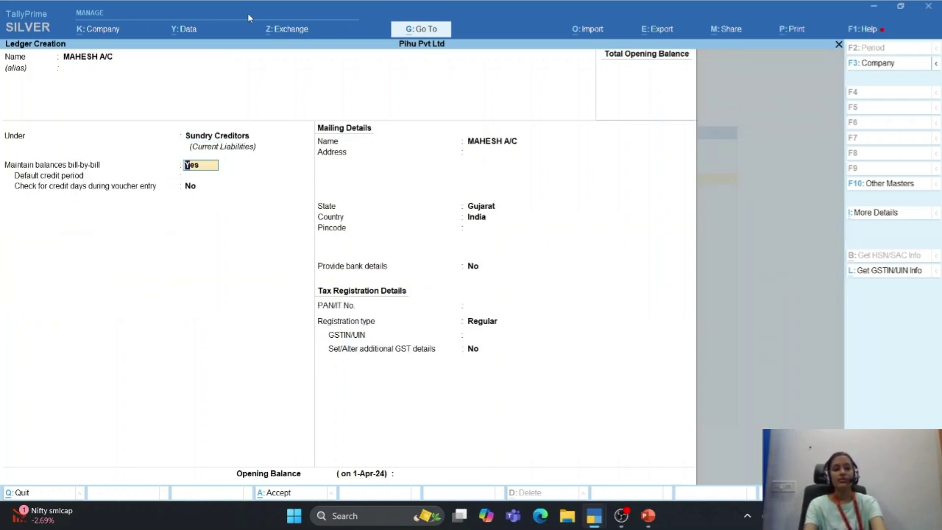
pyautogui.hotkey('ctrl', 'a')
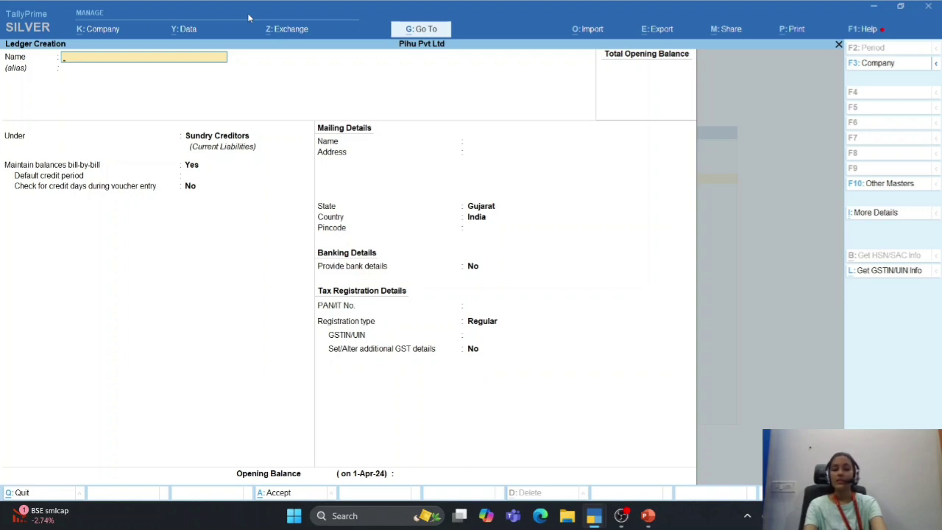
# Switch to PowerPoint, review the Practical Steps In Tally slide for the voucher entry step, and return to TallyPrime.
pyautogui.press('Escape')
pyautogui.hotkey('alt', 'Tab')
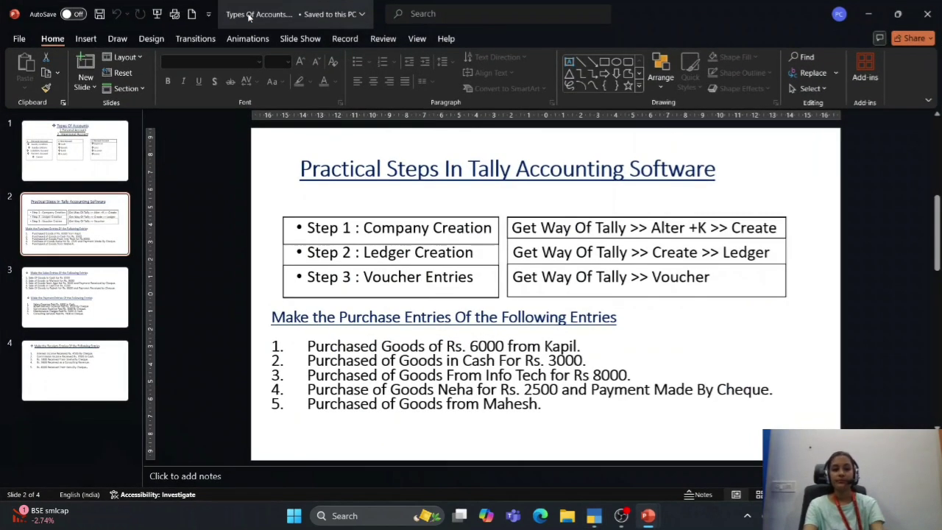
pyautogui.click(158, 15)
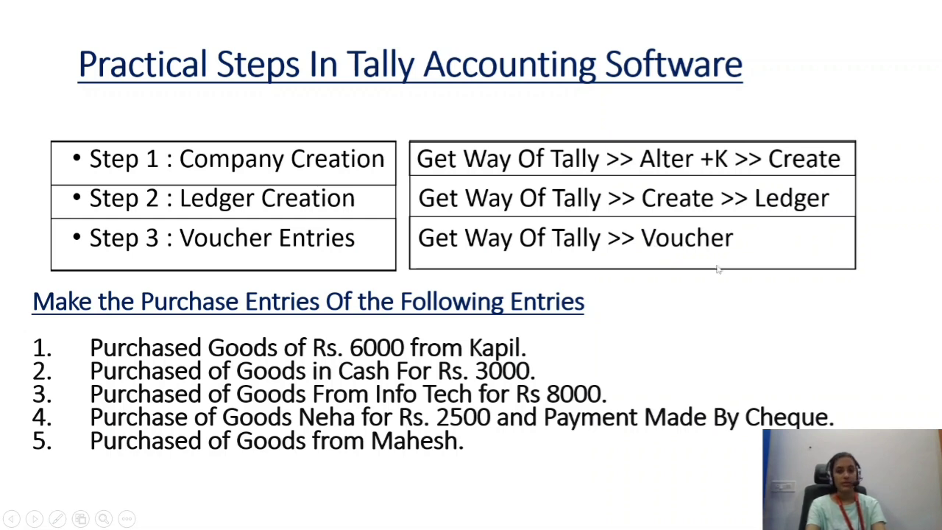
pyautogui.press('Escape')
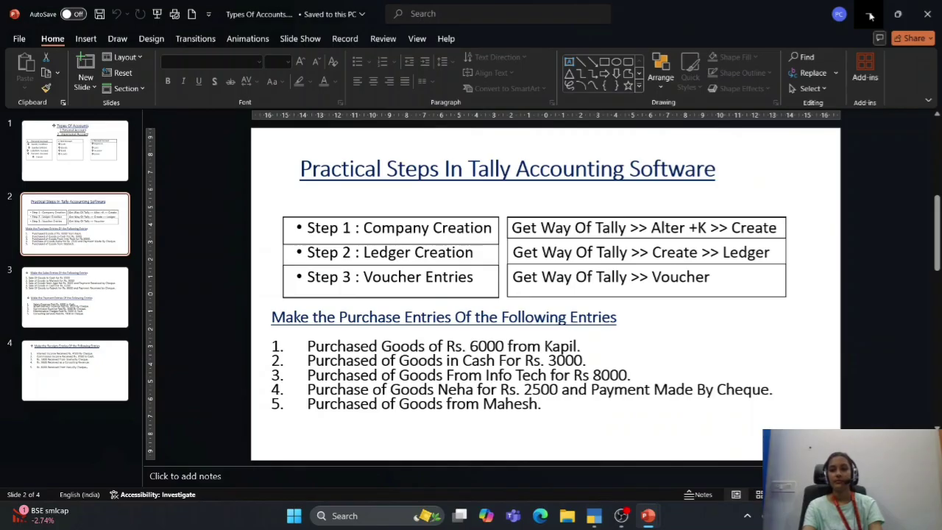
pyautogui.click(871, 14)
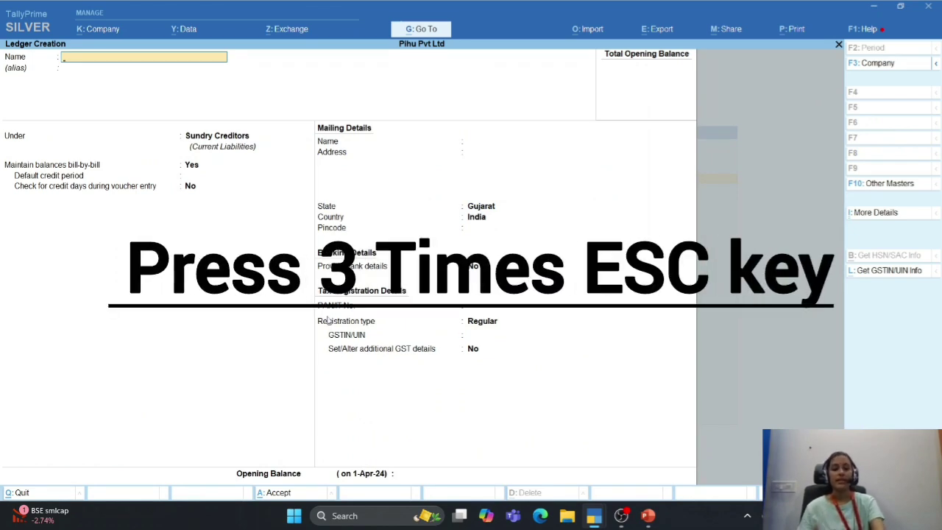
# Leave ledger creation for the Gateway of Tally and start a new purchase voucher.
pyautogui.press('Escape')
pyautogui.press('Escape')
pyautogui.press('Escape')
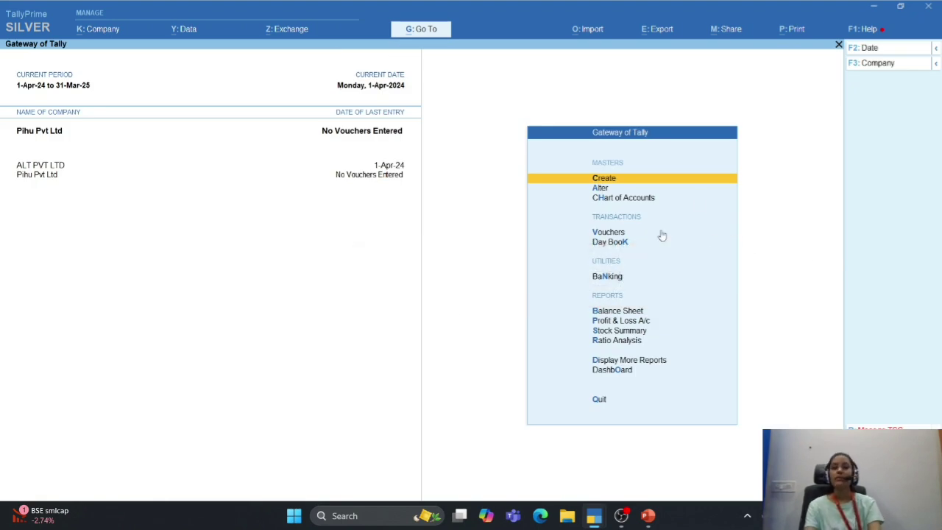
pyautogui.click(596, 236)
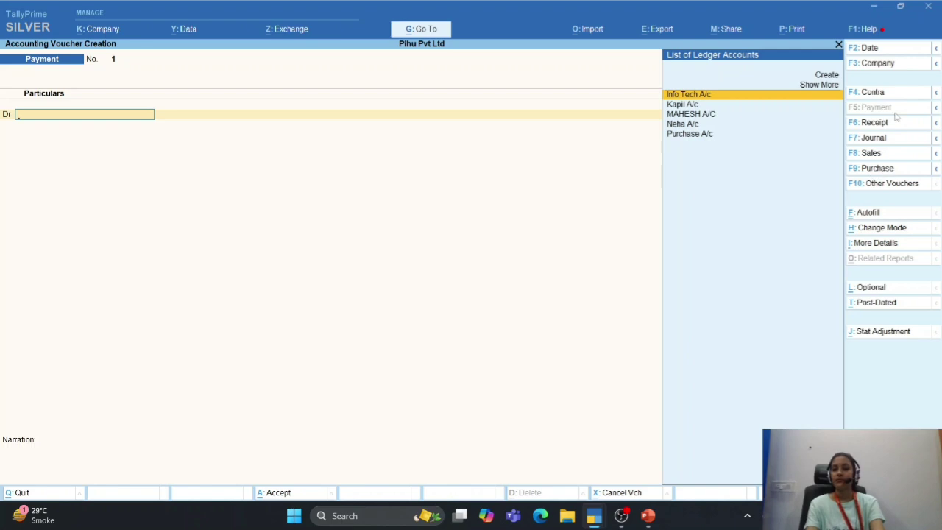
pyautogui.click(854, 169)
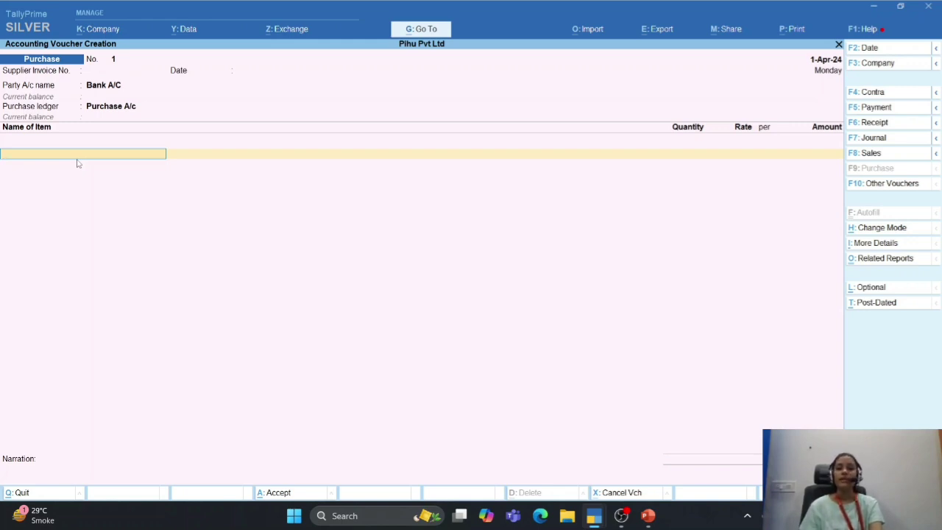
# Change the purchase voucher mode to As Voucher and leave the supplier invoice number and date blank.
pyautogui.hotkey('ctrl', 'h')
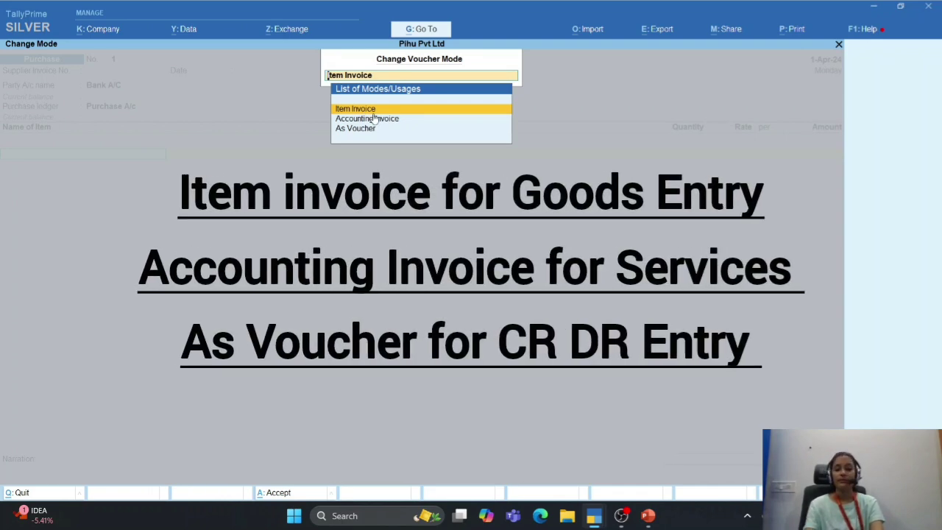
pyautogui.press('Down')
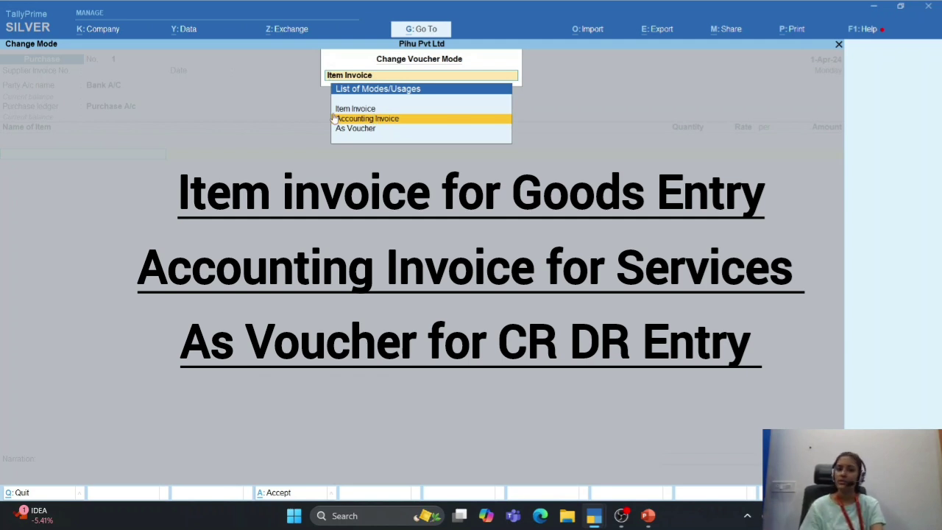
pyautogui.press('Down')
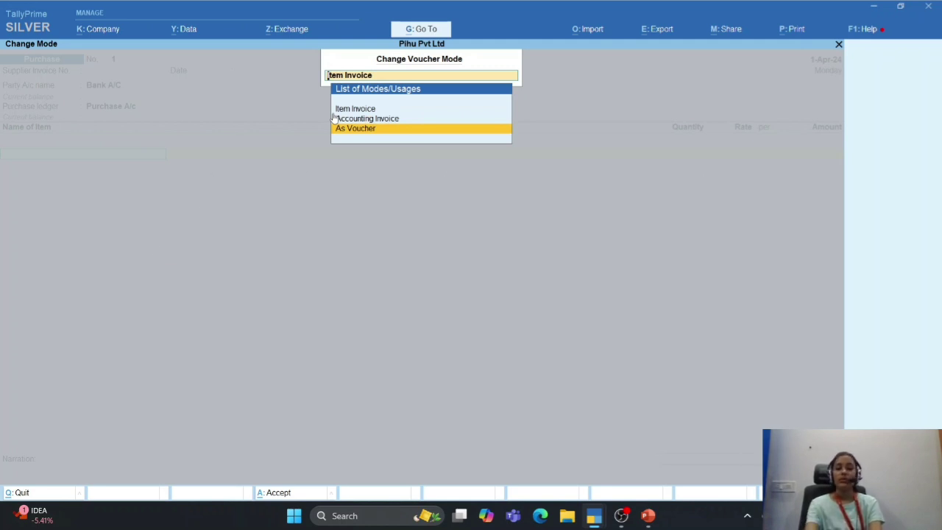
pyautogui.press('Return')
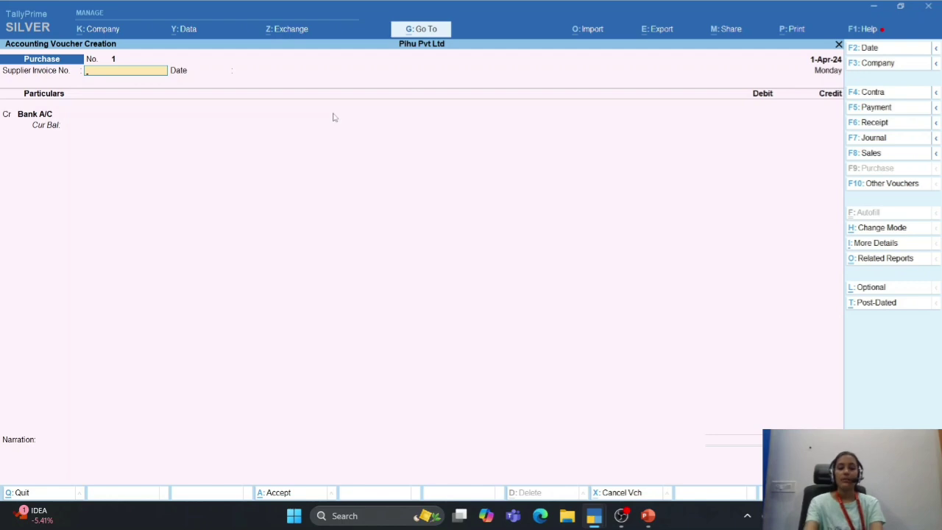
pyautogui.press('Return')
pyautogui.press('Return')
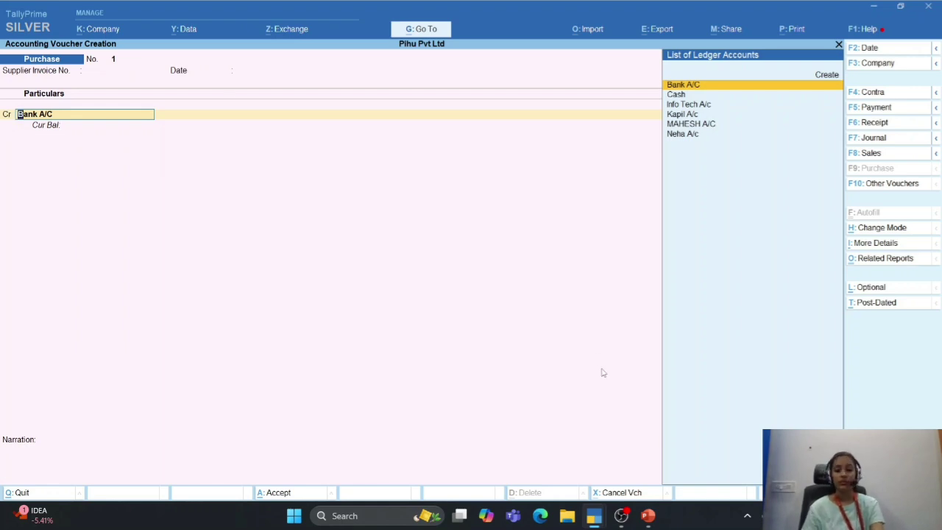
# Switch to the Types Of Accounts presentation in PowerPoint, read the listed purchase entries in the slide show, and return to TallyPrime.
pyautogui.moveTo(648, 516)
pyautogui.click(686, 480)
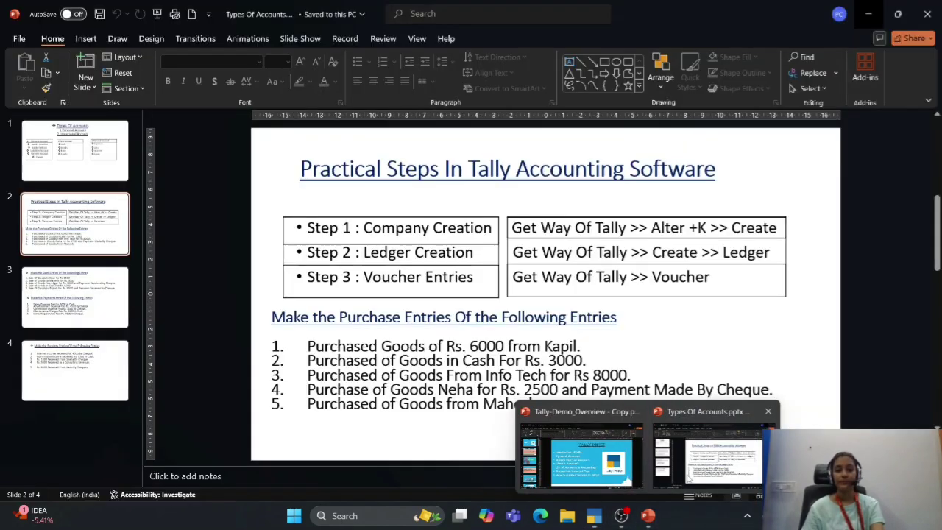
pyautogui.click(156, 14)
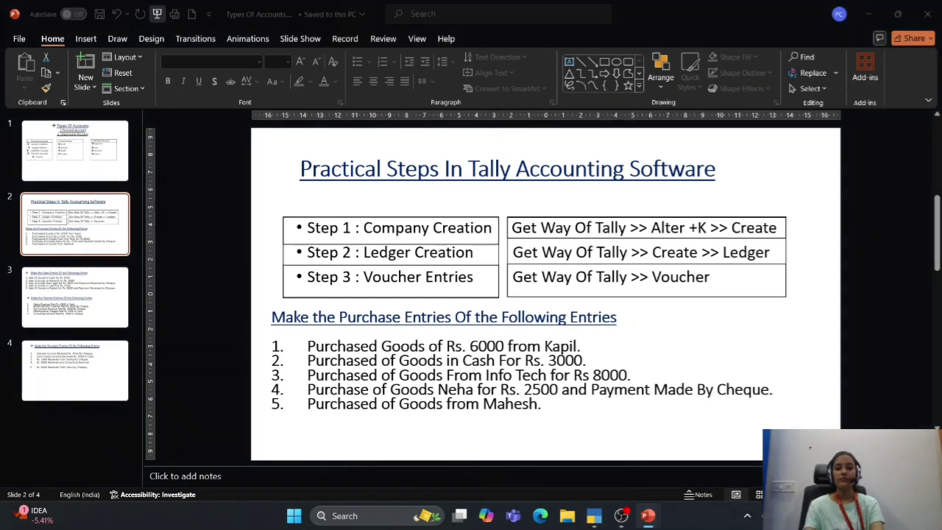
pyautogui.click(2, 243)
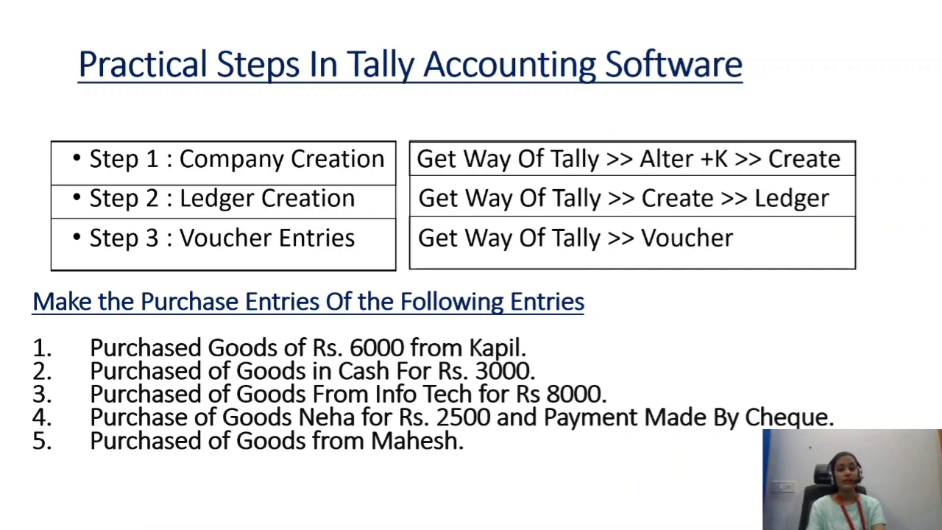
pyautogui.hotkey('alt', 'Tab')
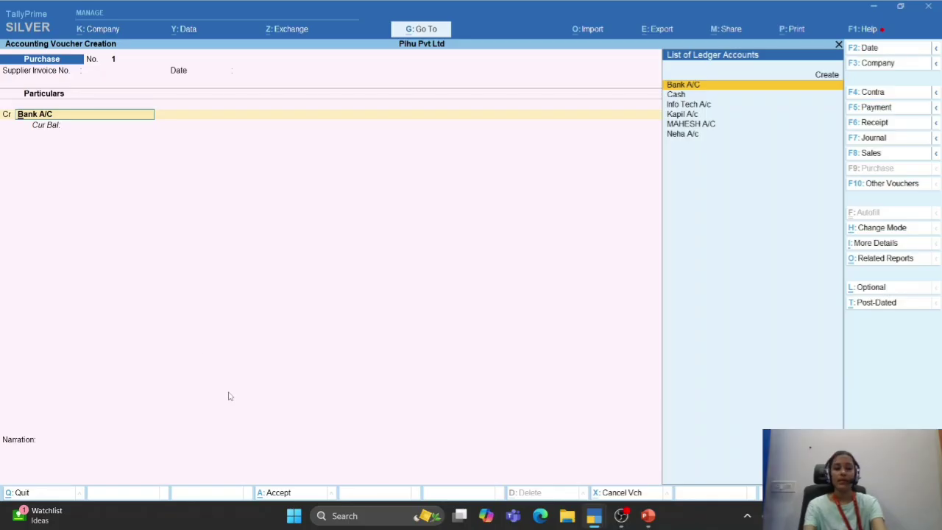
# Credit the ledger of the supplier in the first listed purchase, accepting blank receipt details and the default party details.
pyautogui.write('ka')
pyautogui.press('Return')
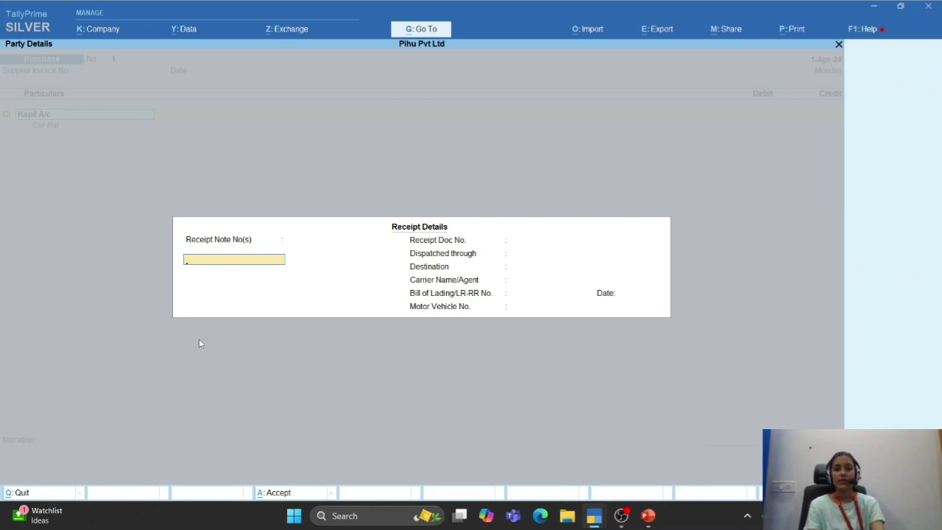
pyautogui.press('Return')
pyautogui.press('Return')
pyautogui.press('Return')
pyautogui.press('Return')
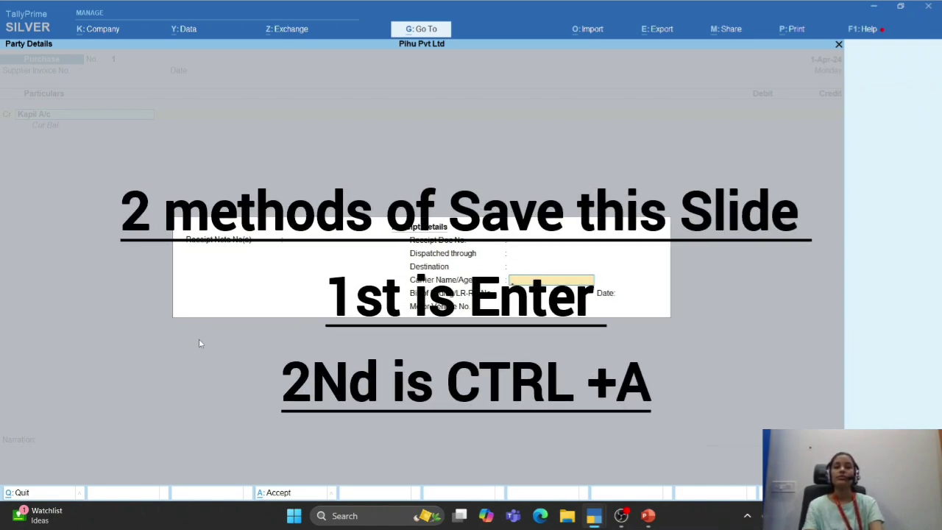
pyautogui.hotkey('ctrl', 'a')
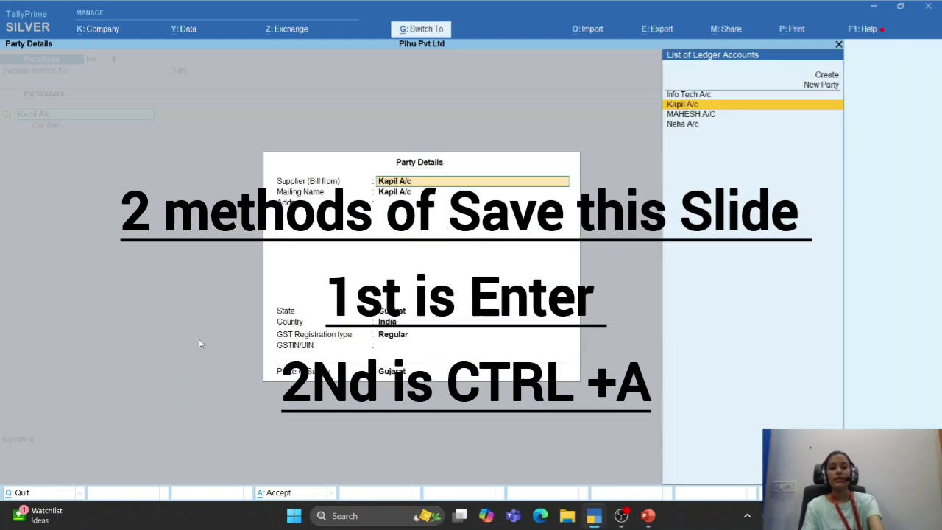
pyautogui.hotkey('ctrl', 'a')
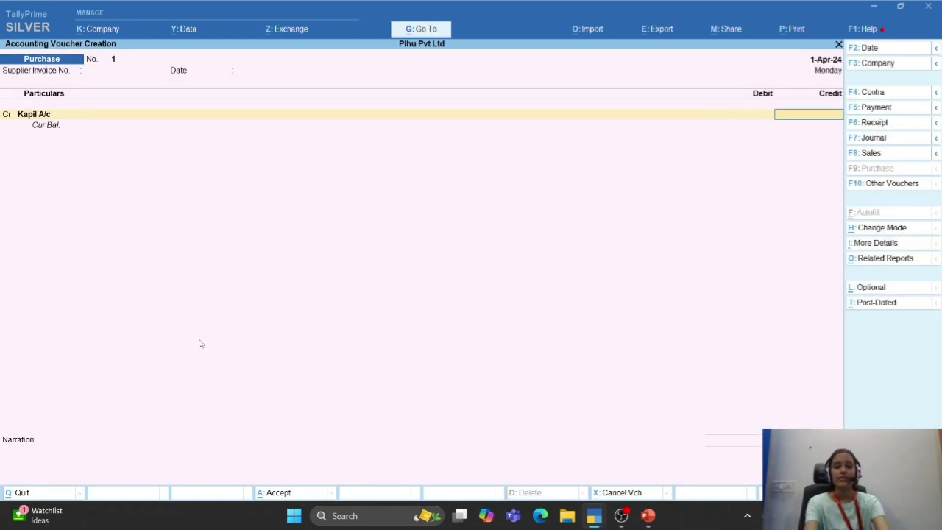
# Set the supplier's credit amount to 6000 and allocate it bill-wise as a New Ref.
pyautogui.write('6,')
pyautogui.write('000')
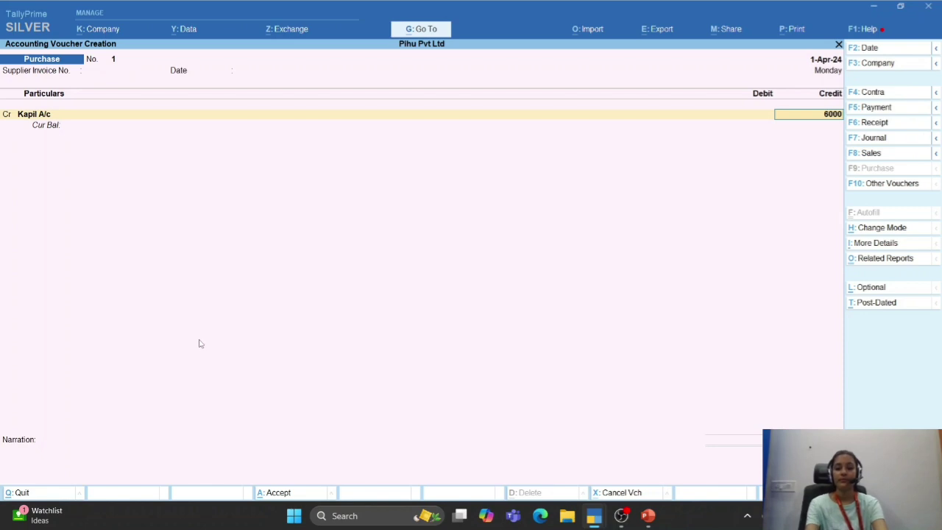
pyautogui.press('Return')
pyautogui.press('Return')
pyautogui.press('Return')
pyautogui.press('Return')
pyautogui.press('Return')
pyautogui.press('Return')
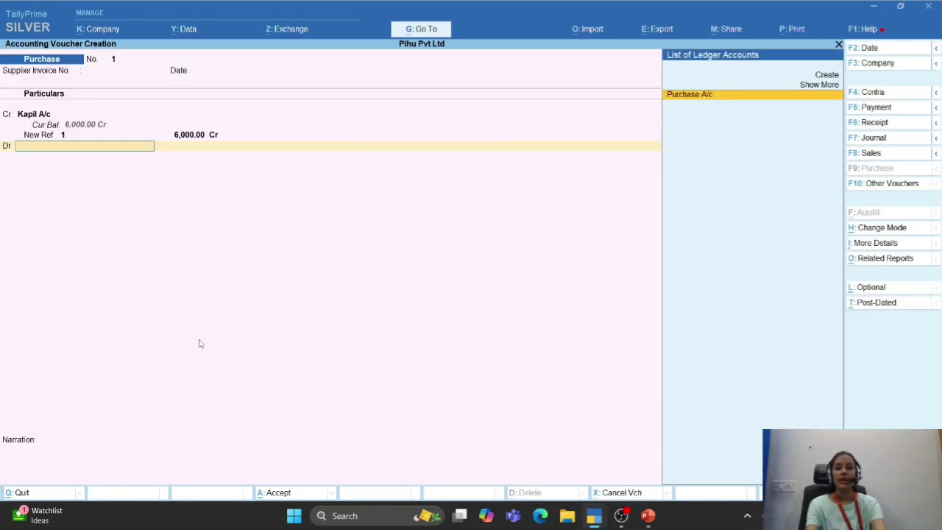
# Debit Purchase A/c with 6,000.00 and save the first purchase voucher.
pyautogui.press('Return')
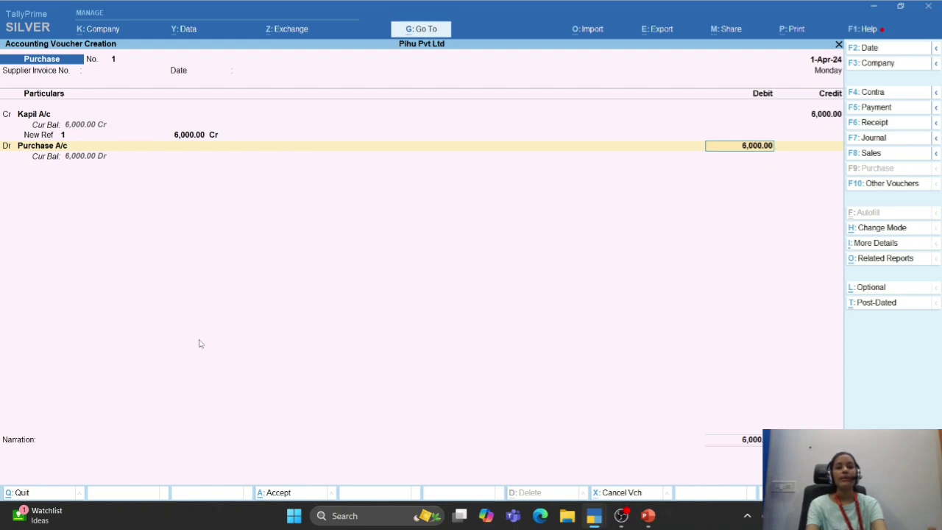
pyautogui.press('Return')
pyautogui.press('Return')
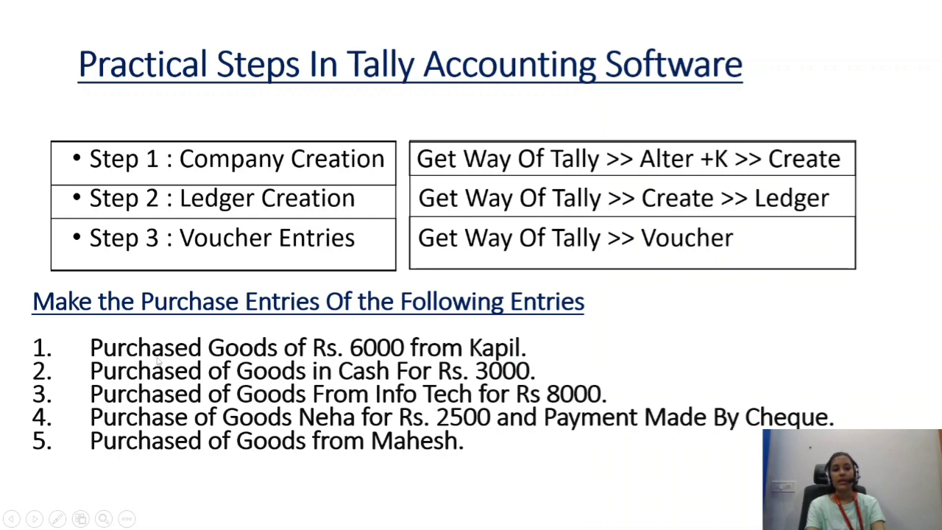
# Switch back to TallyPrime and credit the Cash ledger in purchase voucher 2, accepting blank receipt details and the default party details.
pyautogui.hotkey('alt', 'Tab')
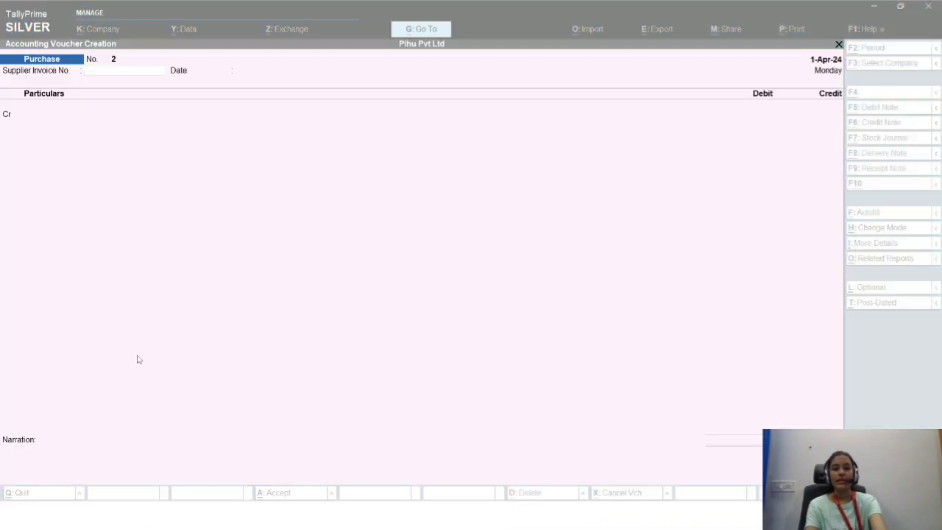
pyautogui.press('Return')
pyautogui.press('Return')
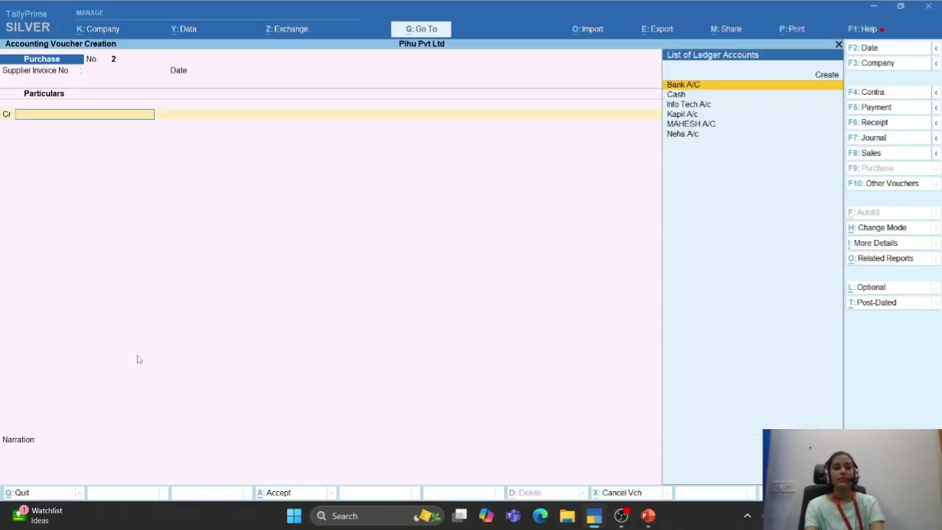
pyautogui.press('Return')
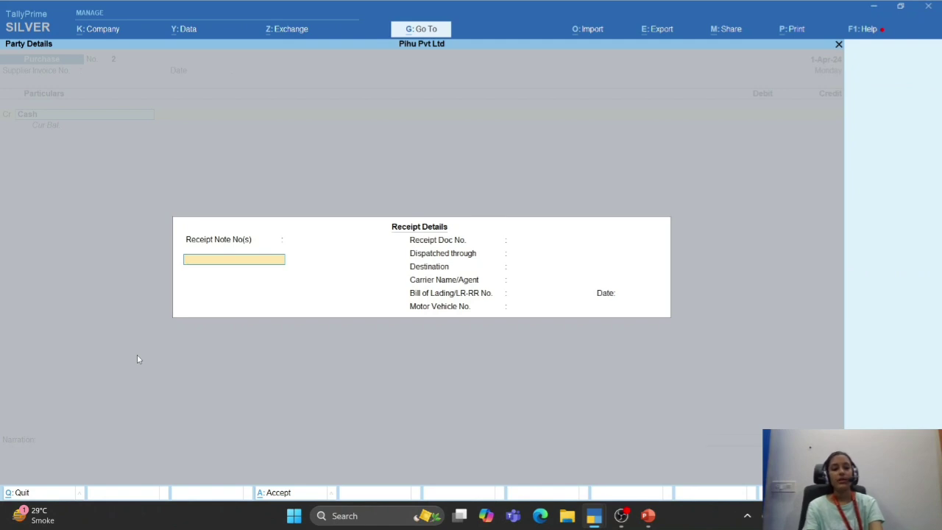
pyautogui.hotkey('ctrl', 'a')
pyautogui.hotkey('ctrl', 'a')
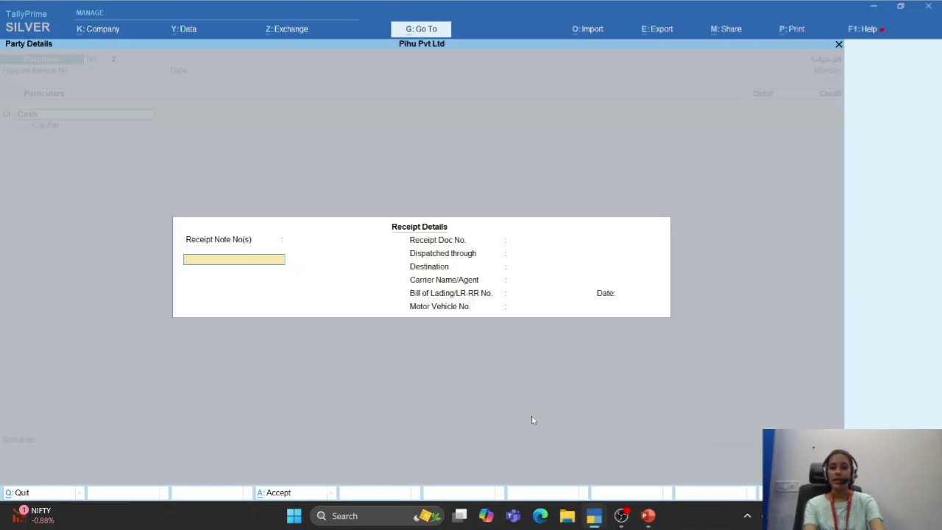
pyautogui.hotkey('ctrl', 'a')
pyautogui.hotkey('ctrl', 'a')
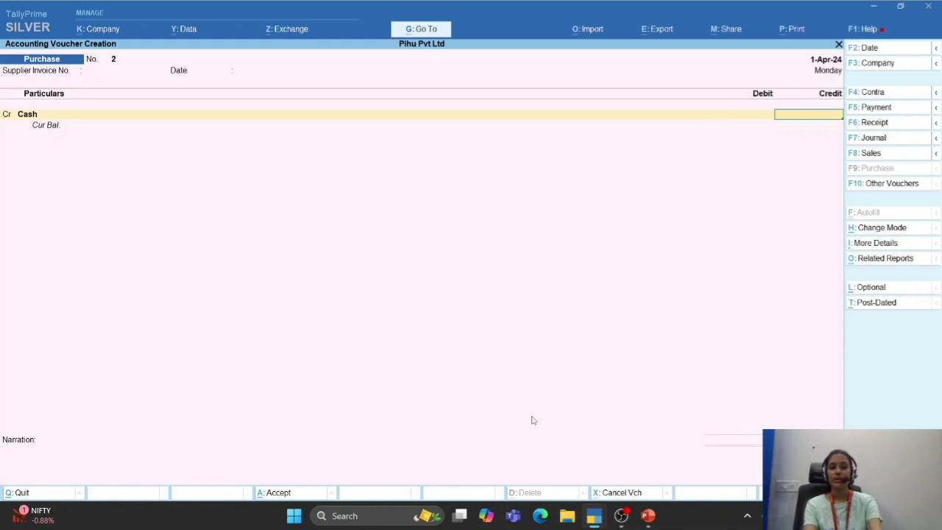
# Credit Cash with 3000, debit Purchase A/c with the same amount without inventory allocations, and save the voucher.
pyautogui.write('3000')
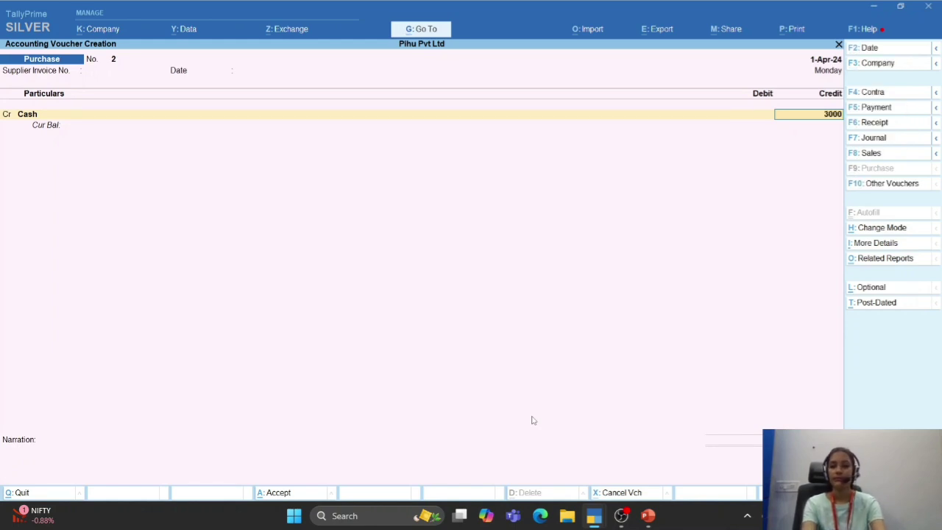
pyautogui.press('Return')
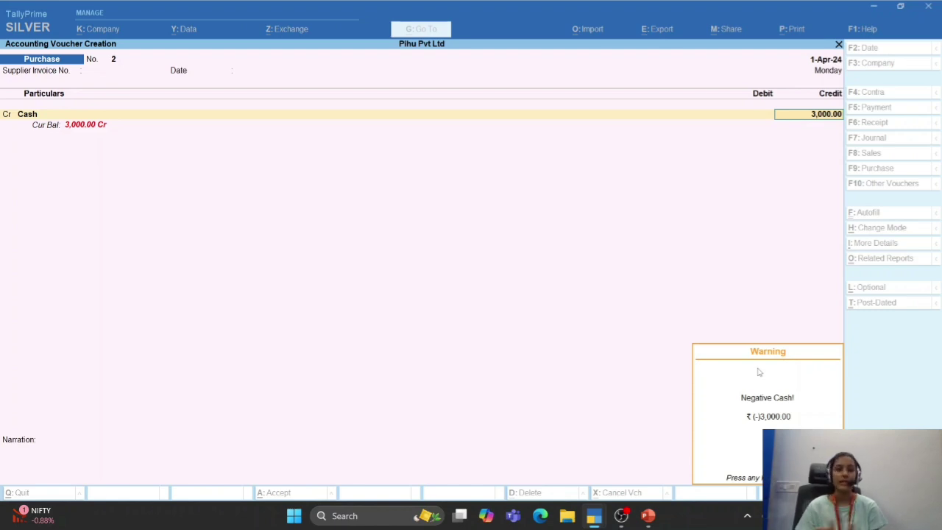
pyautogui.press('Return')
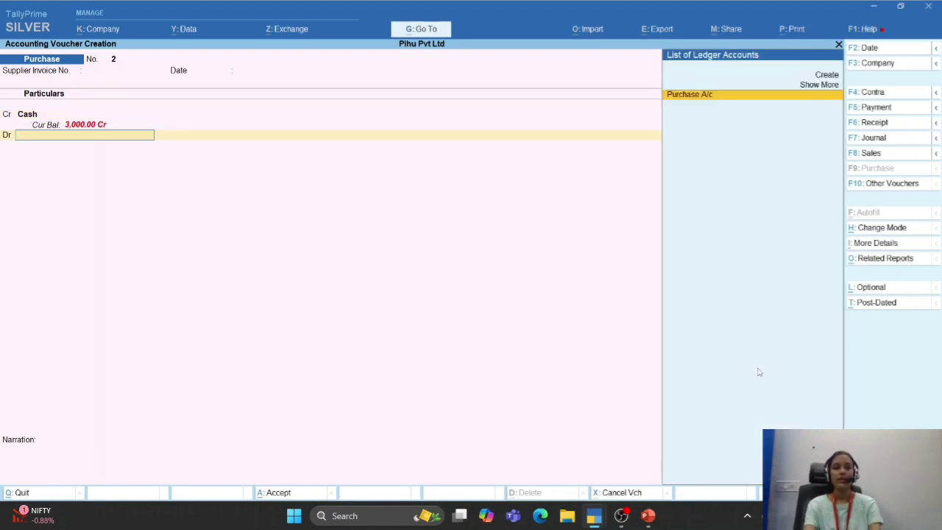
pyautogui.press('Return')
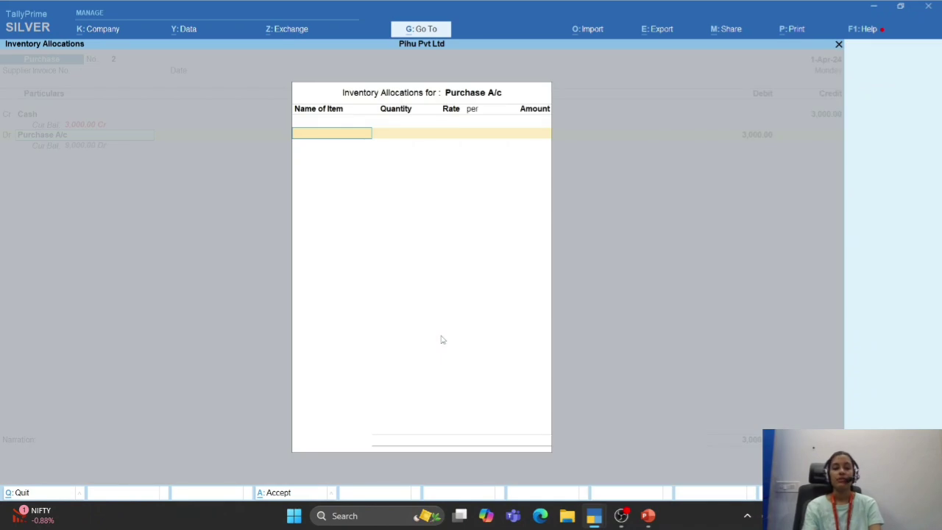
pyautogui.press('Escape')
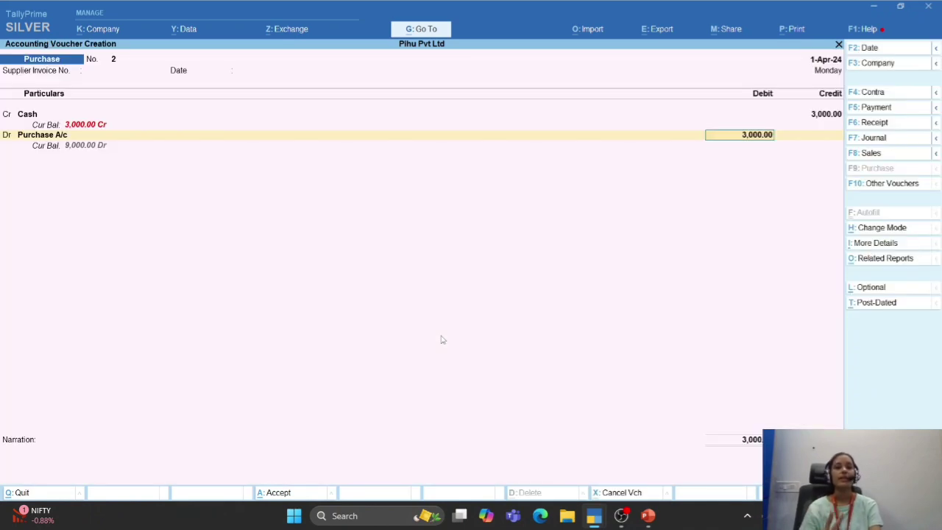
pyautogui.press('ctrl')
pyautogui.hotkey('ctrl', 'a')
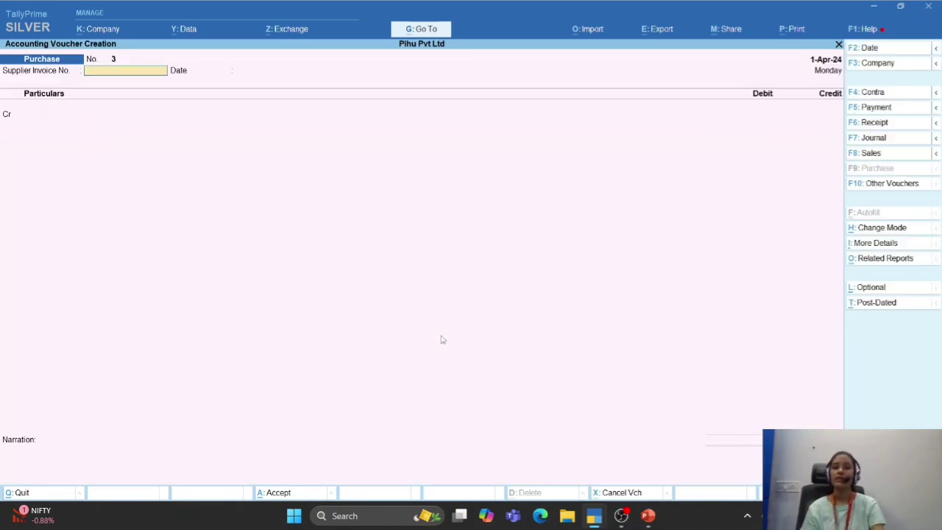
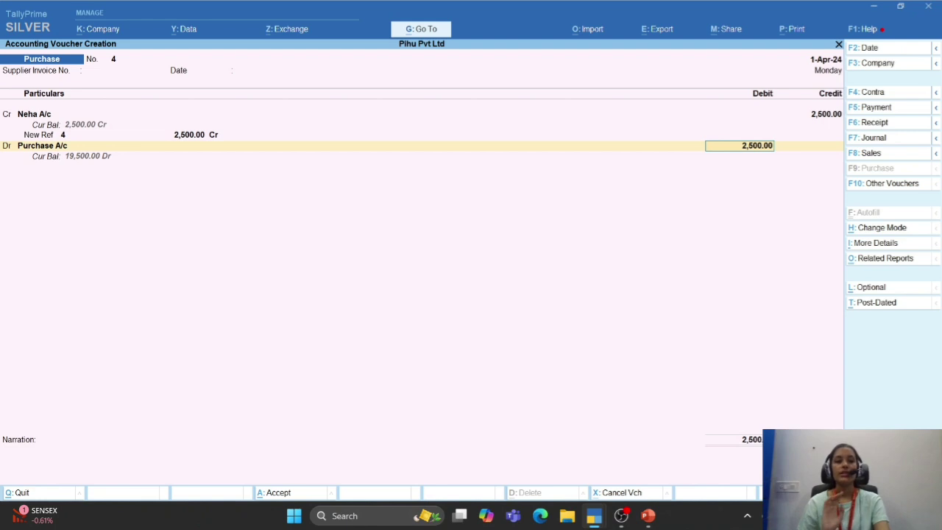
# Save purchase voucher 4 and debit the same supplier's ledger with 2500 in a new payment voucher.
pyautogui.hotkey('ctrl', 'a')
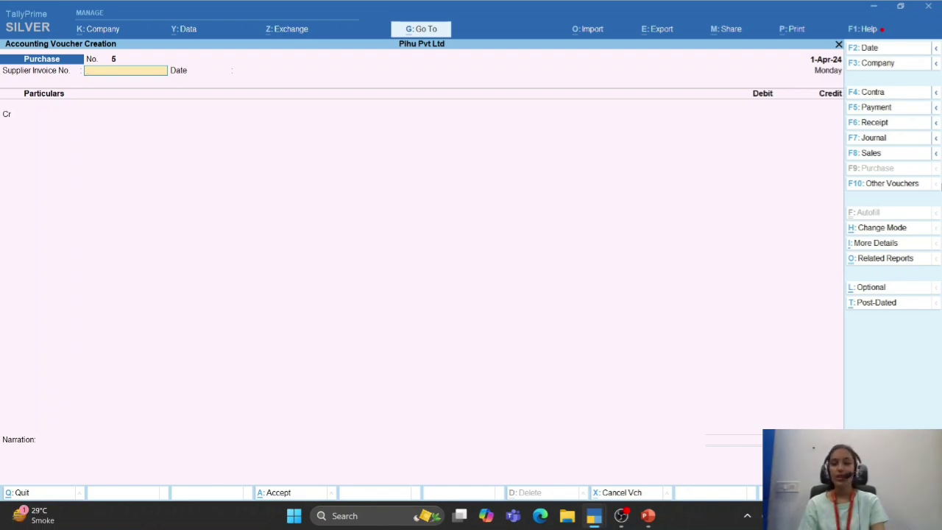
pyautogui.click(876, 108)
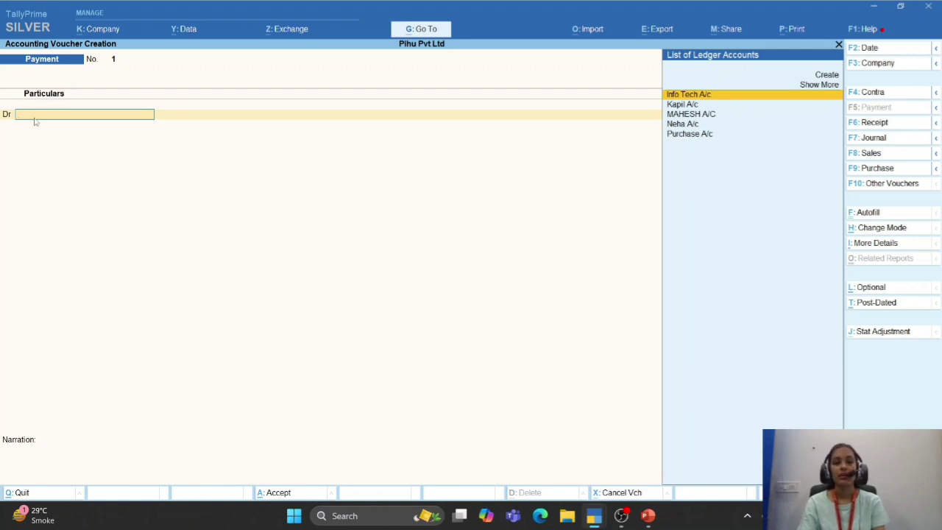
pyautogui.write('neha')
pyautogui.press('Return')
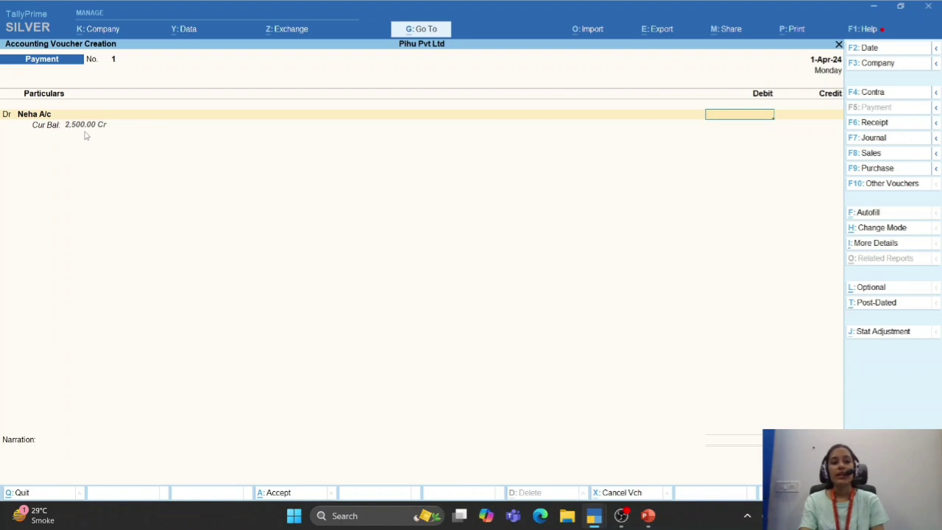
pyautogui.write('2500')
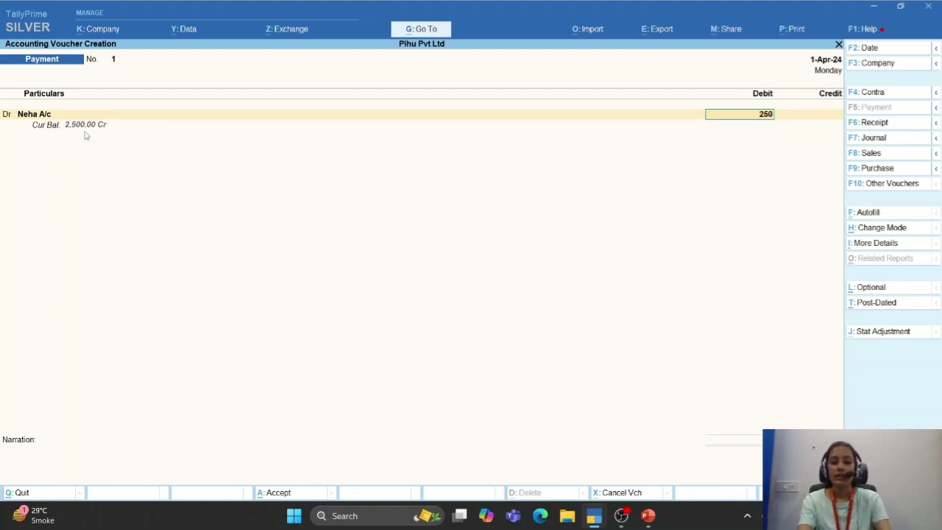
# Allocate the payment as Agst Ref to bill 4, credit Bank A/C with 2,500.00, and save the payment voucher.
pyautogui.press('Return')
pyautogui.press('Return')
pyautogui.press('Return')
pyautogui.press('Return')
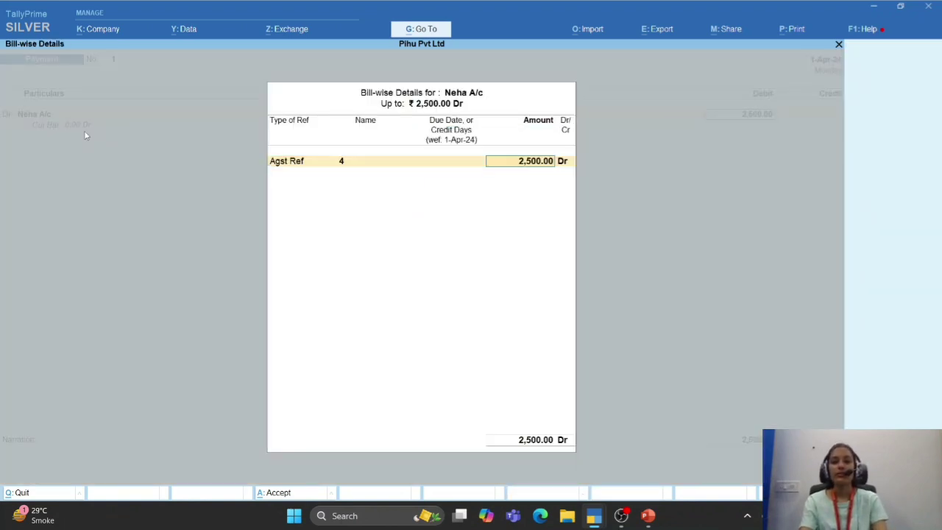
pyautogui.press('Return')
pyautogui.press('Return')
pyautogui.press('Return')
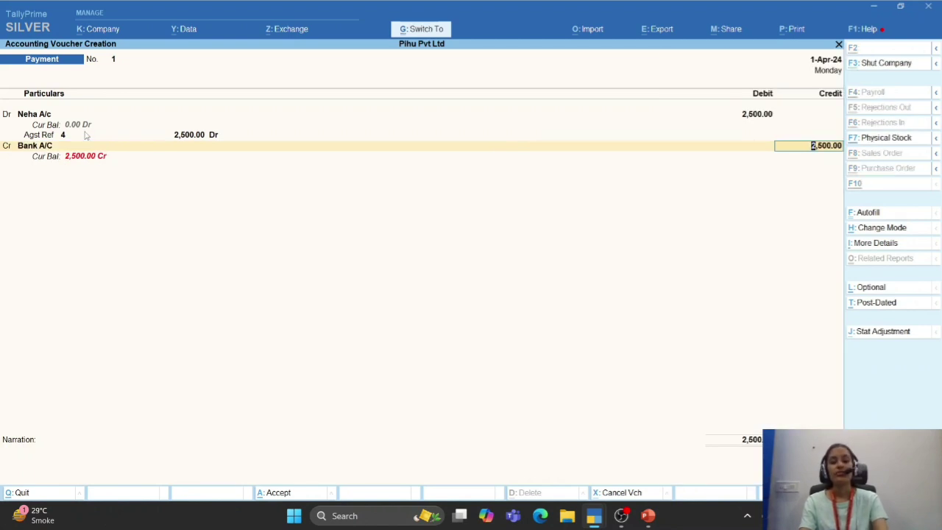
pyautogui.hotkey('ctrl', 'a')
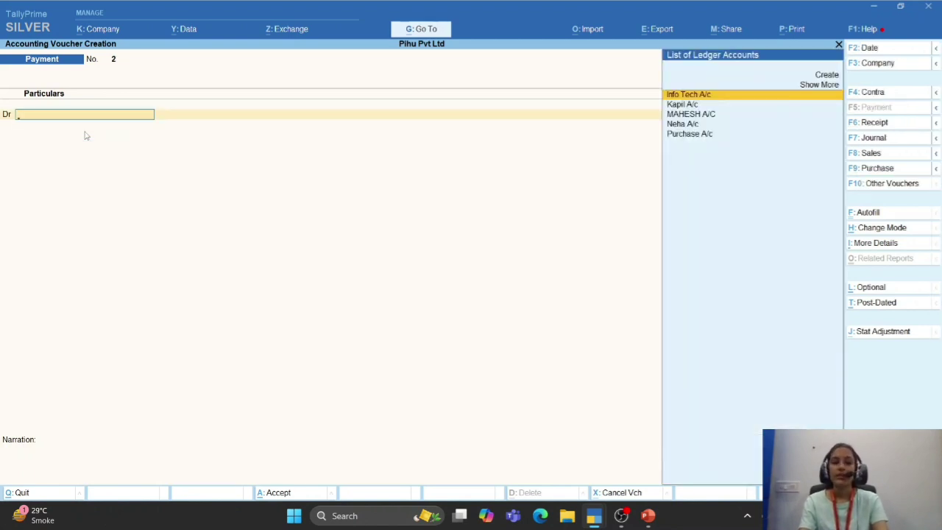
# Check the entry list in the presentation, and back in TallyPrime start purchase voucher 5 in As Voucher mode with a blank supplier invoice number.
pyautogui.hotkey('alt', 'Tab')
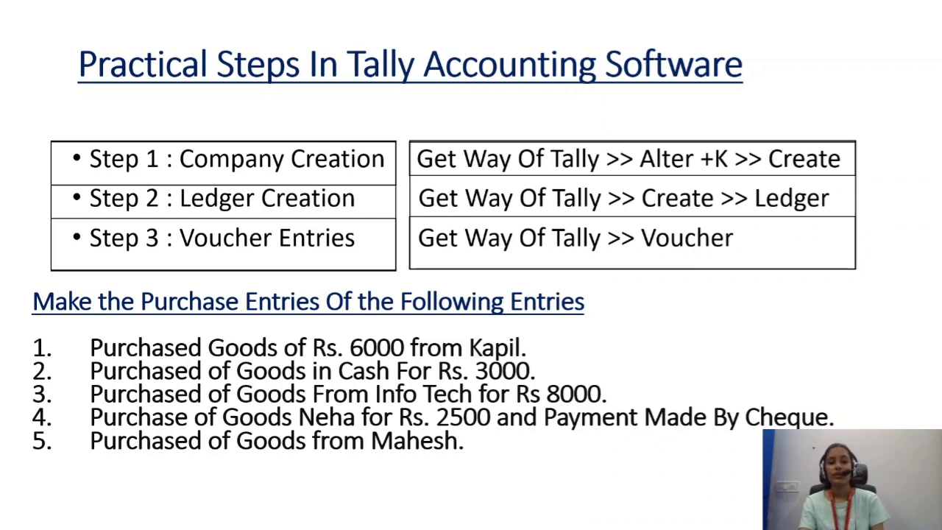
pyautogui.hotkey('alt', 'Tab')
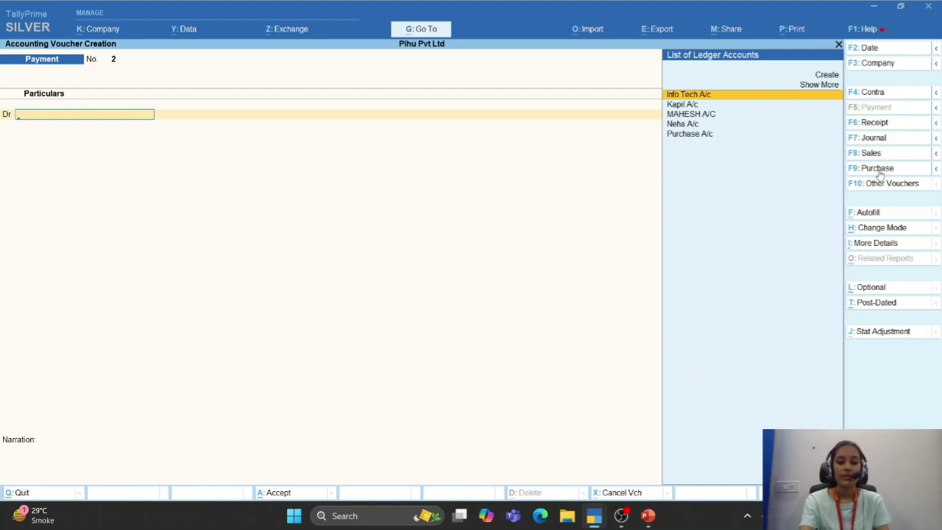
pyautogui.click(878, 169)
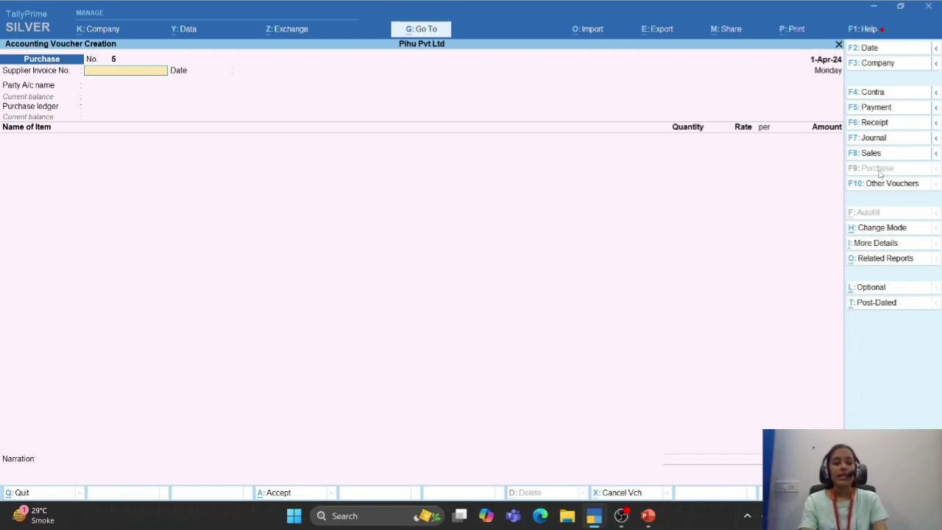
pyautogui.hotkey('ctrl', 'h')
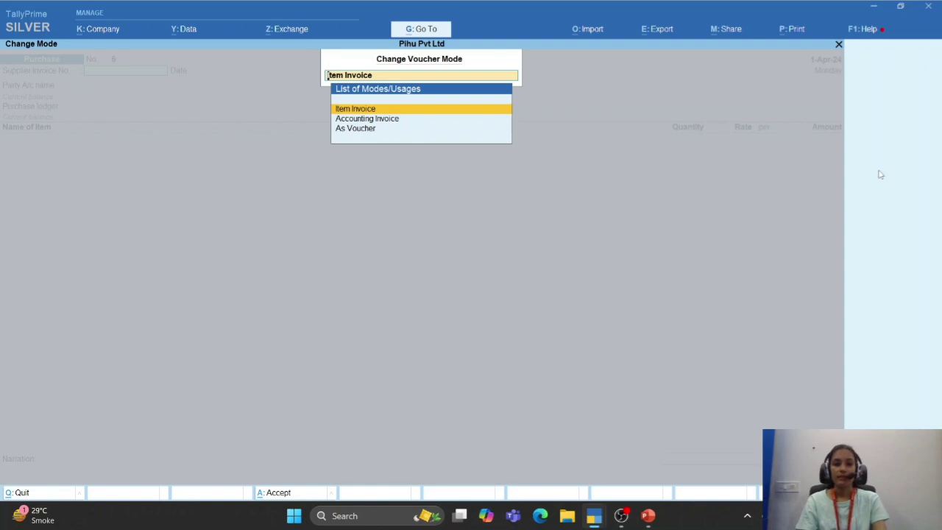
pyautogui.press('Down')
pyautogui.press('Down')
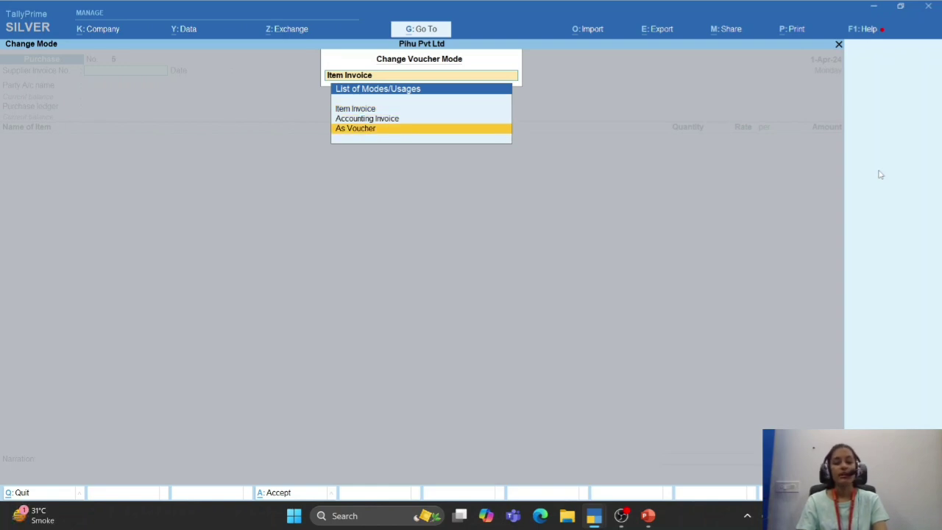
pyautogui.press('Return')
pyautogui.press('Return')
pyautogui.press('Return')
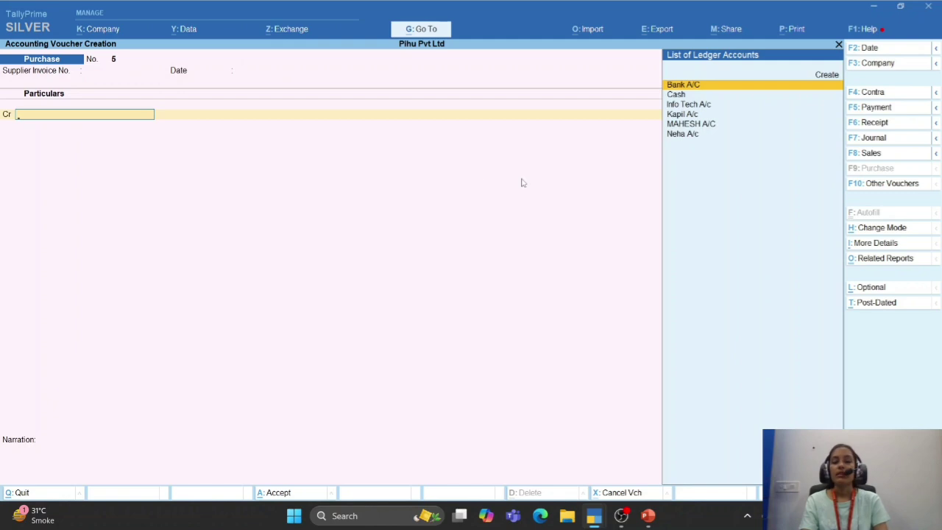
# Credit the supplier ledger of the fifth listed entry, accepting blank receipt details and the default party details.
pyautogui.press('Down')
pyautogui.press('Down')
pyautogui.press('Down')
pyautogui.press('Down')
pyautogui.press('Return')
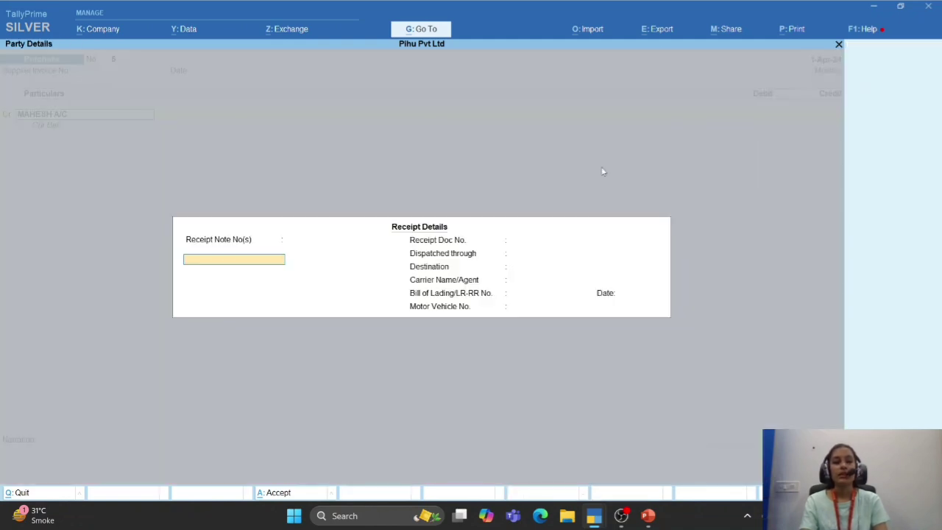
pyautogui.hotkey('ctrl', 'a')
pyautogui.hotkey('ctrl', 'a')
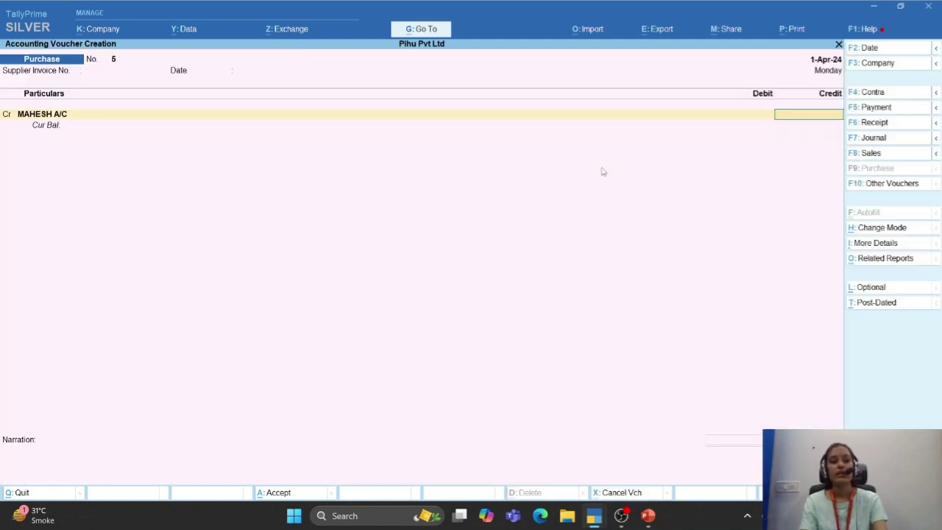
# Check the fifth entry on the slide, then set the supplier's credit to 2000 and allocate it bill-wise as a New Ref.
pyautogui.hotkey('alt', 'Tab')
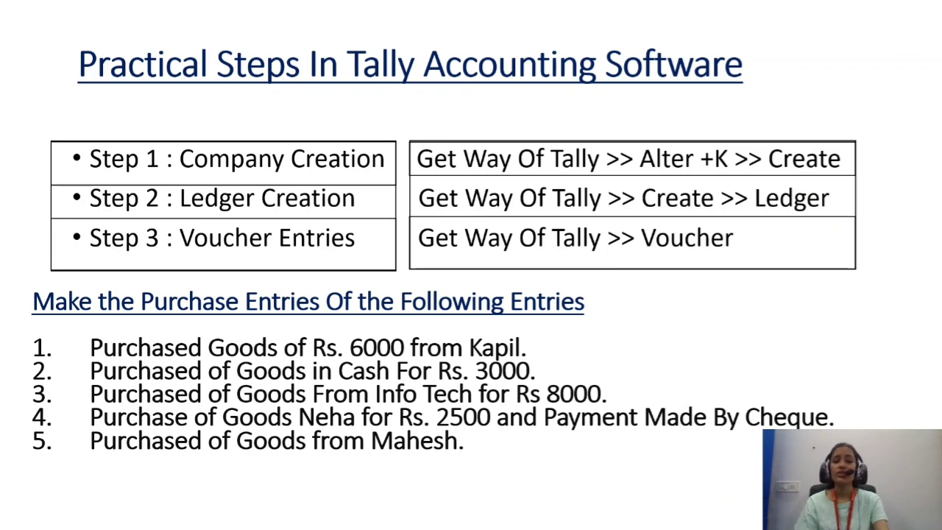
pyautogui.hotkey('alt', 'Tab')
pyautogui.write('2000')
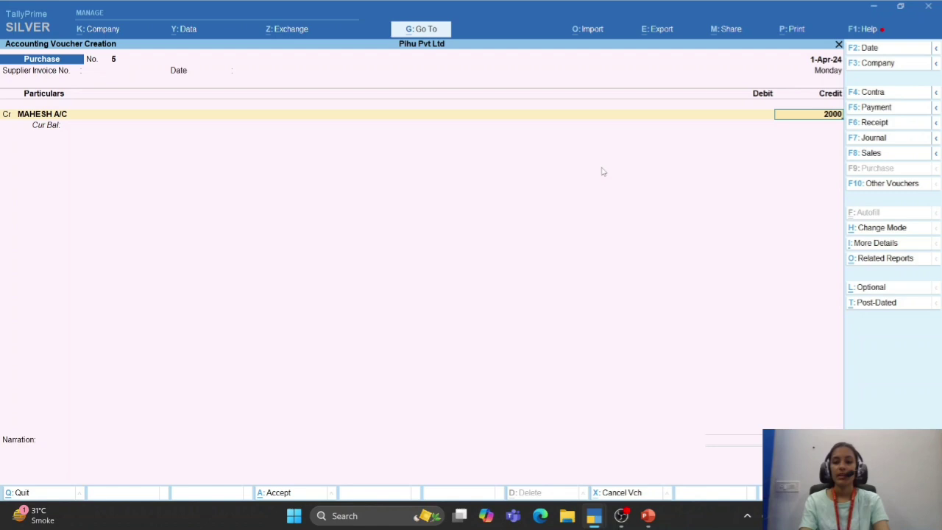
pyautogui.press('Return')
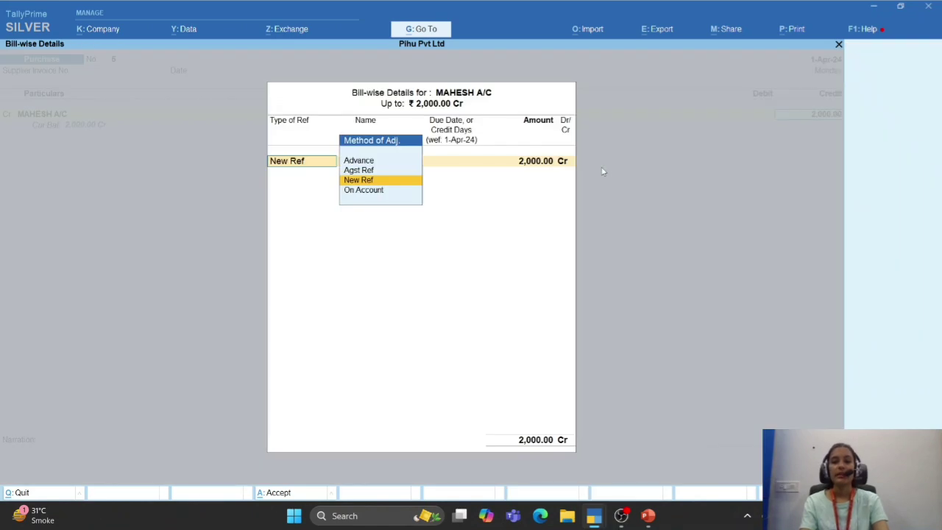
pyautogui.press('Return')
pyautogui.press('Return')
pyautogui.press('Return')
pyautogui.press('Return')
pyautogui.press('Return')
# Debit Purchase A/c with 2,000.00 without inventory allocations and save purchase voucher 5.
pyautogui.press('Return')
pyautogui.press('Return')
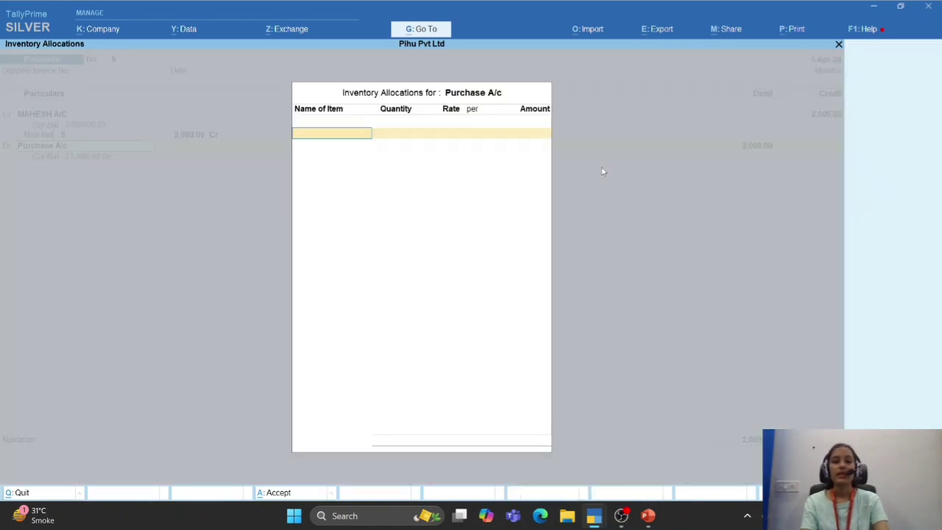
pyautogui.press('Return')
pyautogui.press('Return')
pyautogui.press('Return')
pyautogui.press('Return')
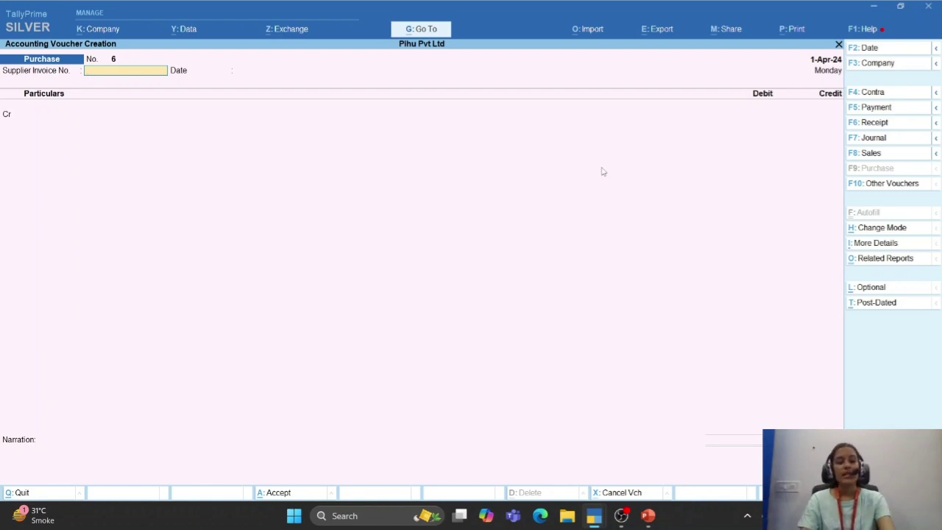
# Leave voucher entry and open the Day Book together with the calculator.
pyautogui.press('Return')
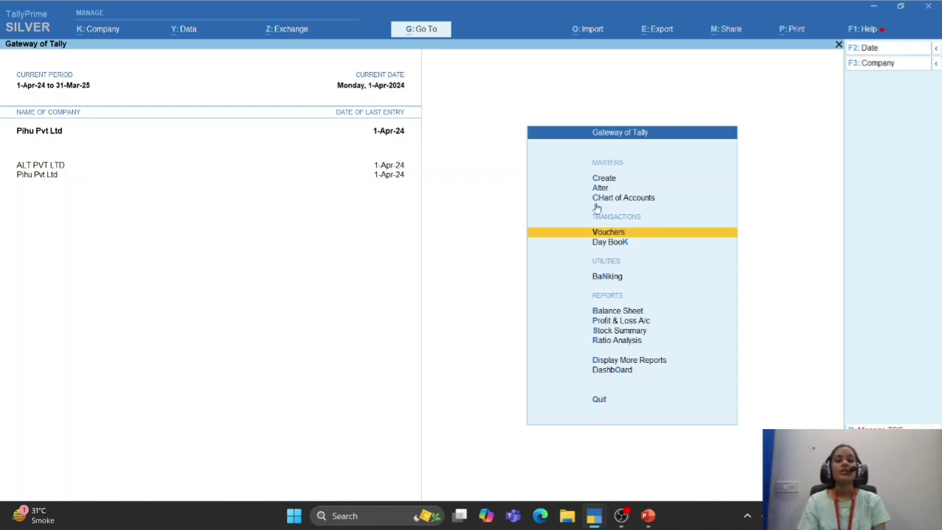
pyautogui.press('Down')
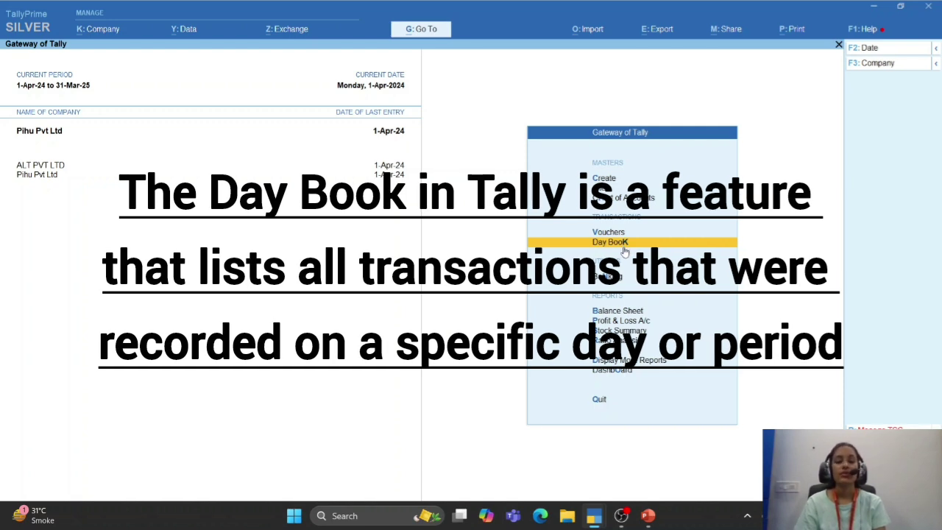
pyautogui.click(623, 248)
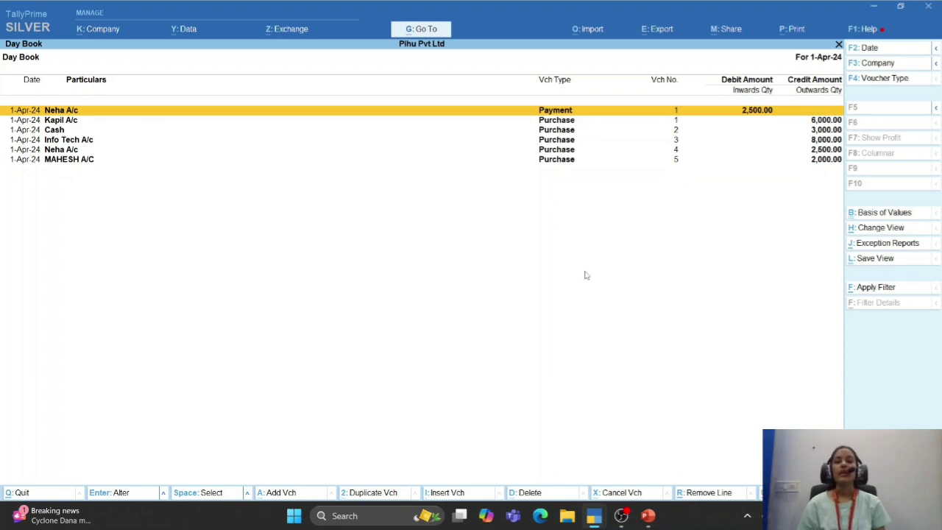
pyautogui.hotkey('ctrl', 'n')
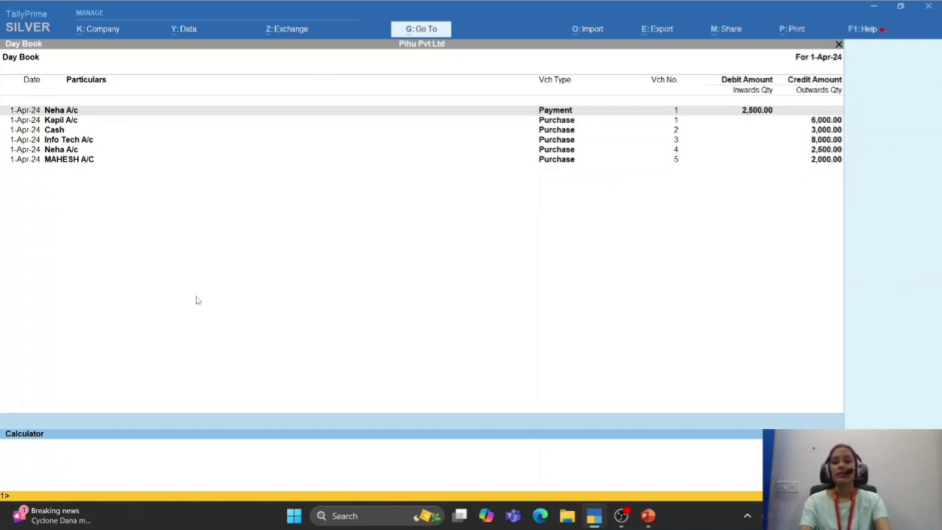
pyautogui.write('2500')
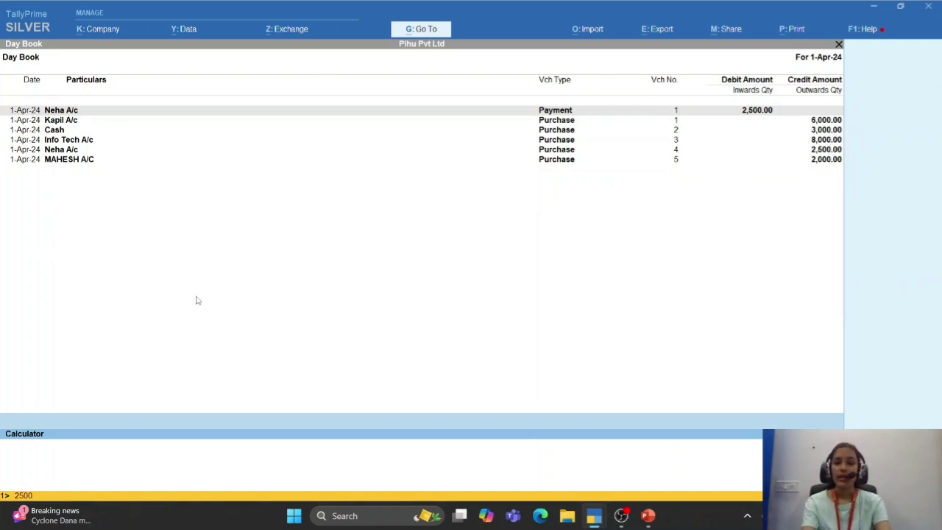
pyautogui.press('BackSpace')
pyautogui.press('BackSpace')
pyautogui.press('BackSpace')
pyautogui.press('BackSpace')
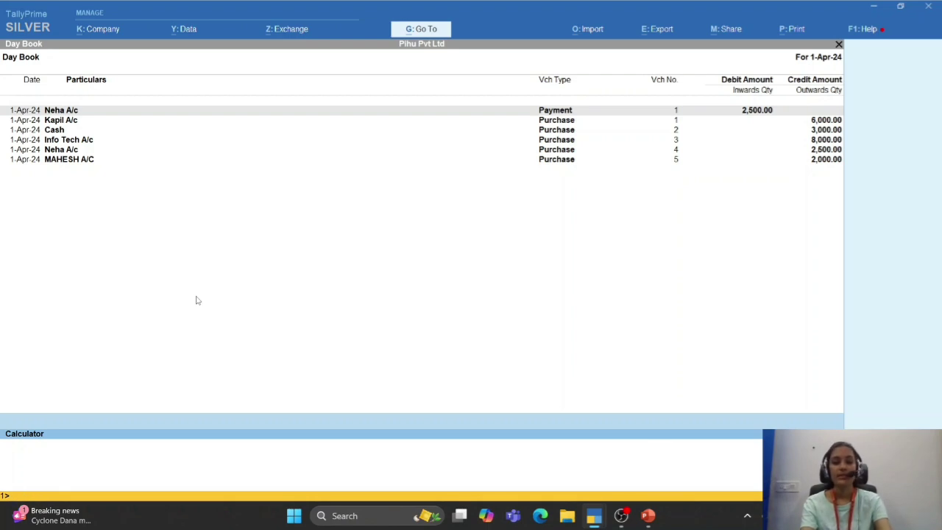
# Add up the purchase amounts 6000+3000+8000+2500+2000 in the calculator, and return to the Gateway of Tally.
pyautogui.write('6000')
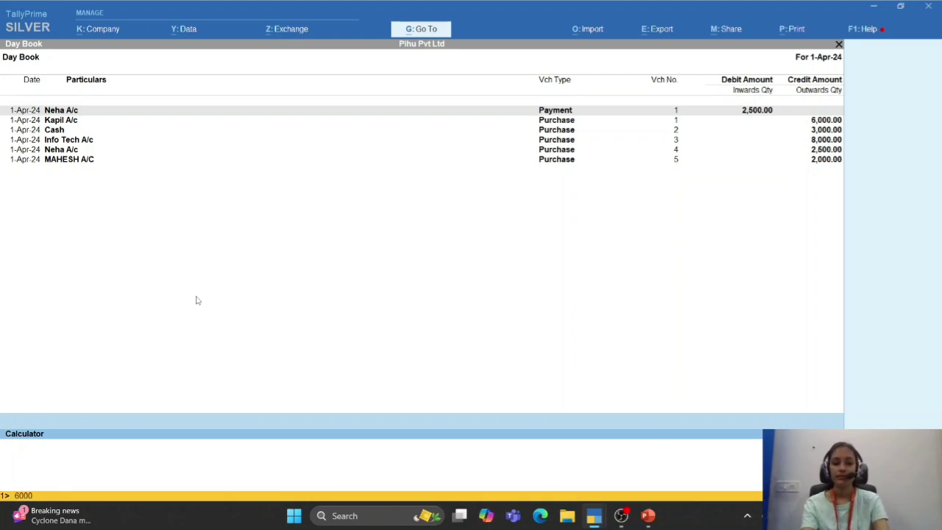
pyautogui.write('+3')
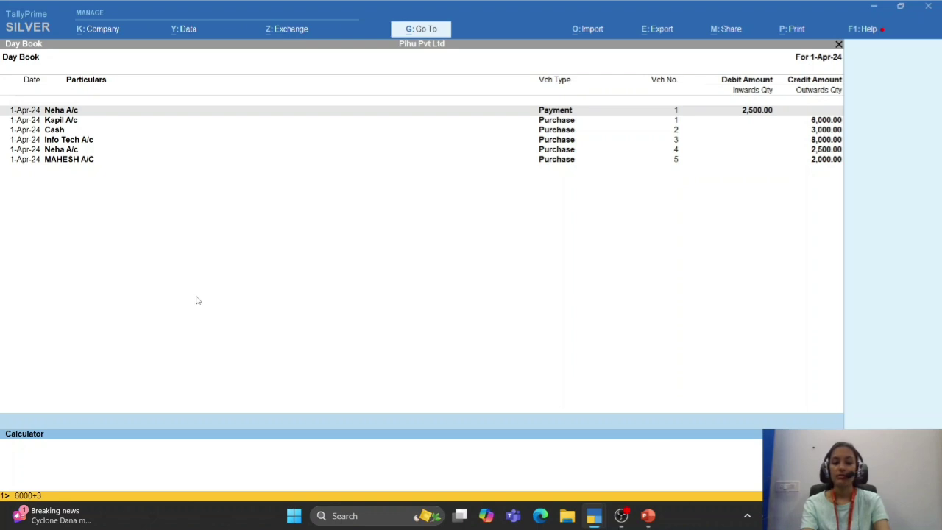
pyautogui.write('000+8')
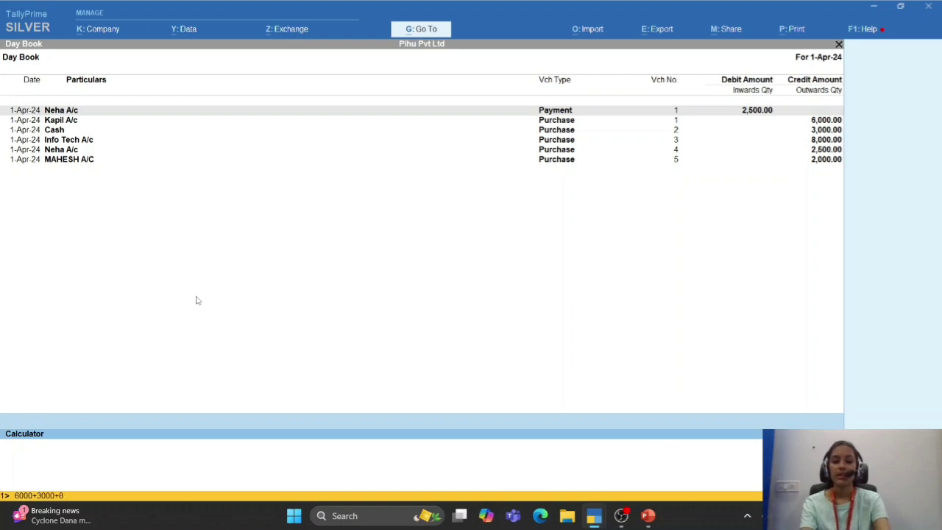
pyautogui.write('000+')
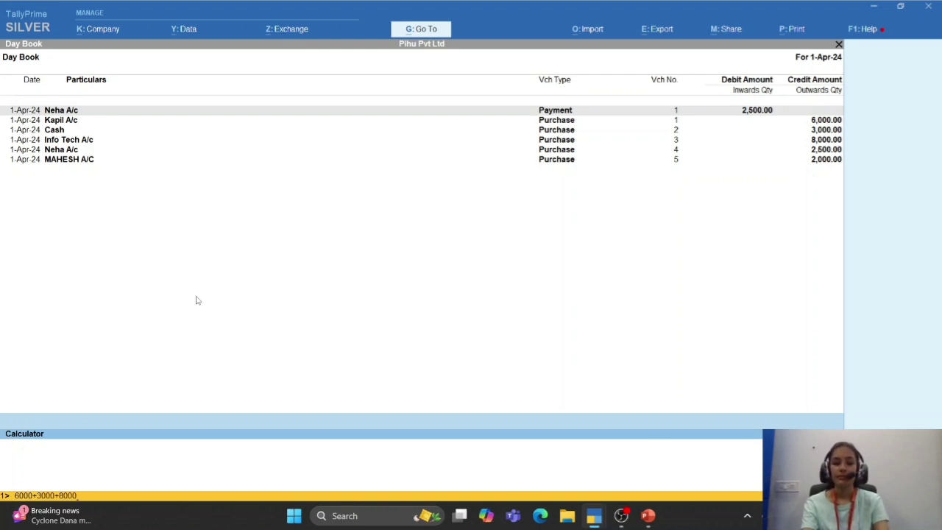
pyautogui.write('2500')
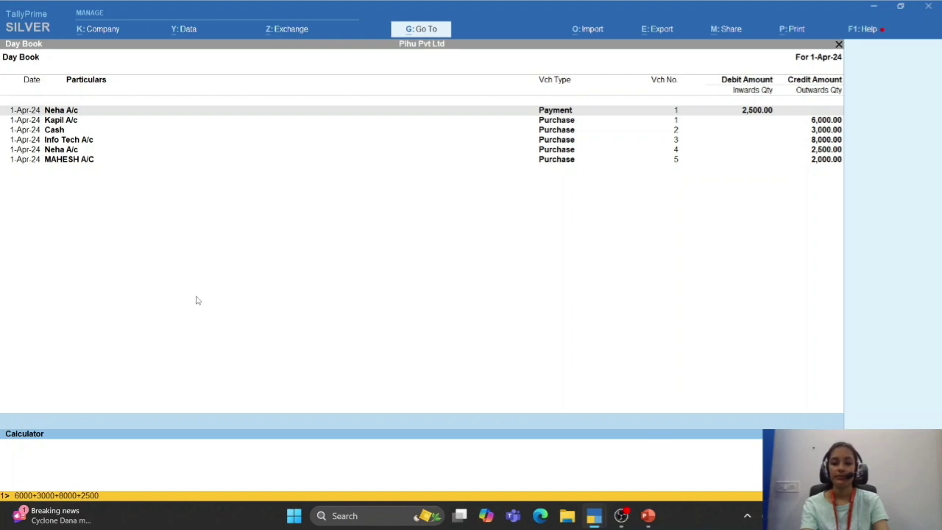
pyautogui.write('+200')
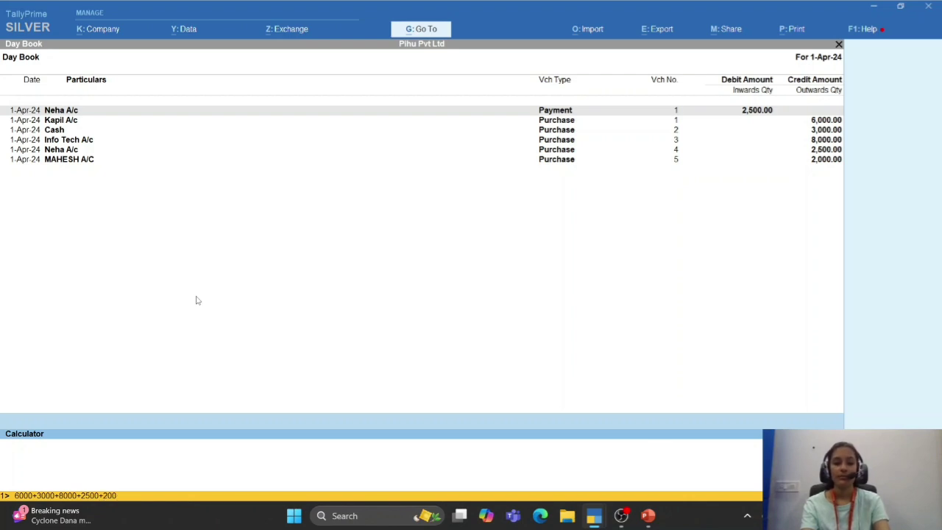
pyautogui.write('0')
pyautogui.press('Return')
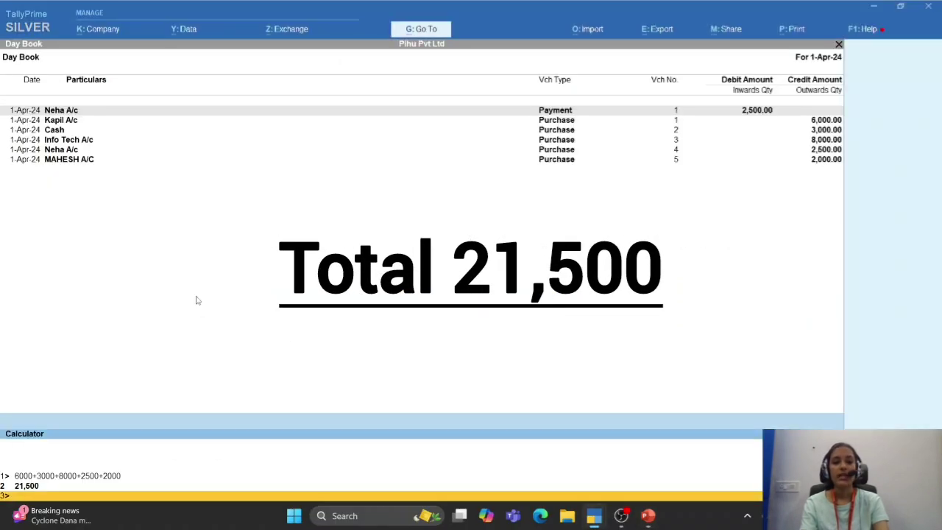
pyautogui.press('Escape')
pyautogui.press('Escape')
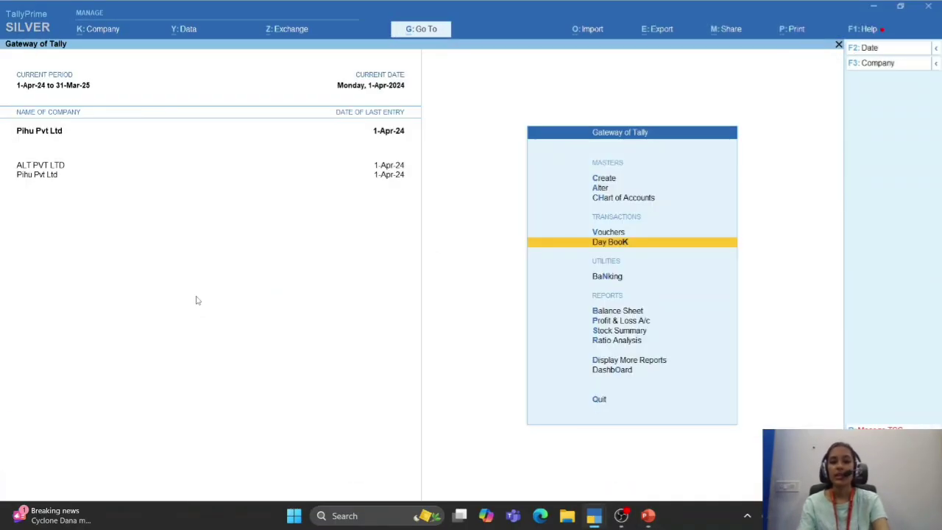
# Open the Balance Sheet in detailed form and drill into Sundry Creditors to review each supplier's closing balance.
pyautogui.press('b')
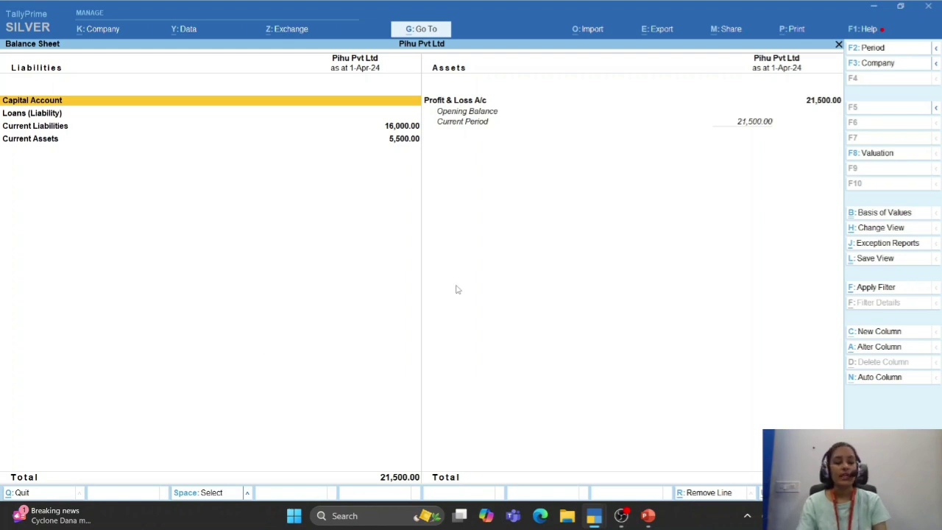
pyautogui.hotkey('alt', 'F1')
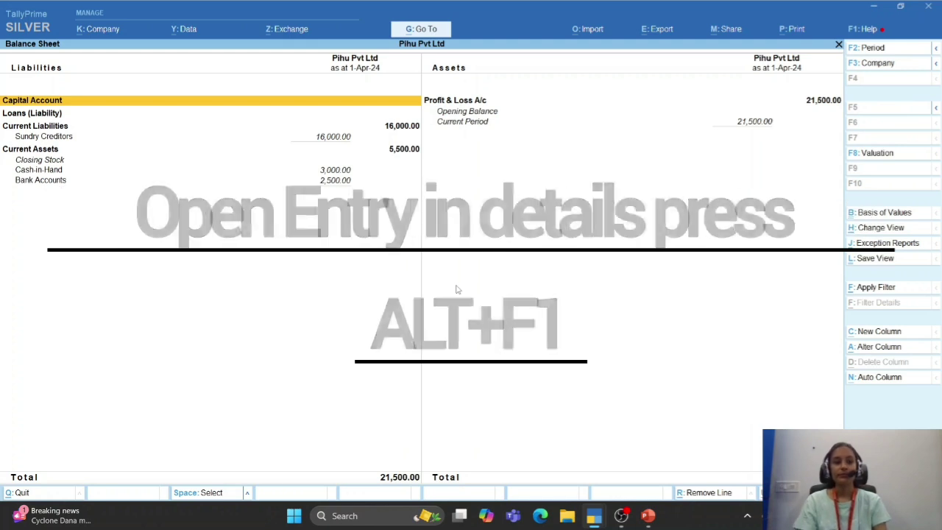
pyautogui.press('Down')
pyautogui.press('Down')
pyautogui.press('Down')
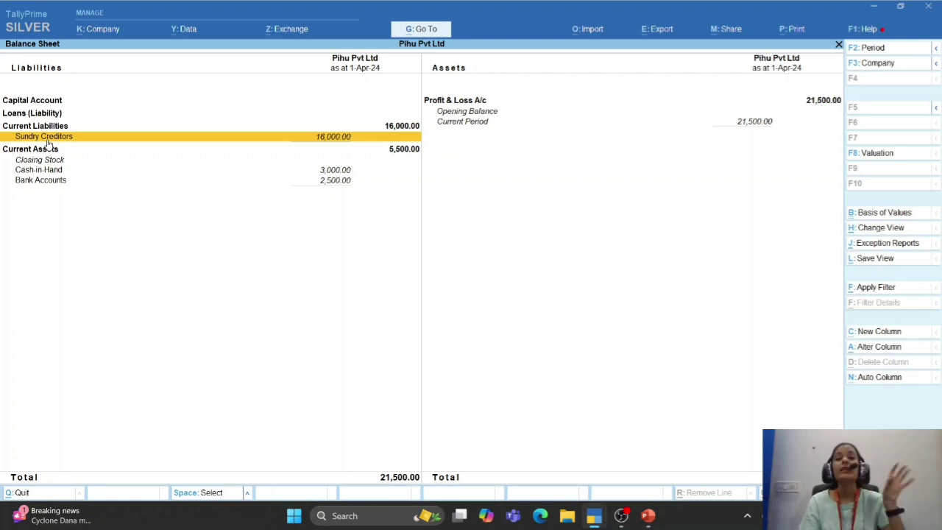
pyautogui.press('Return')
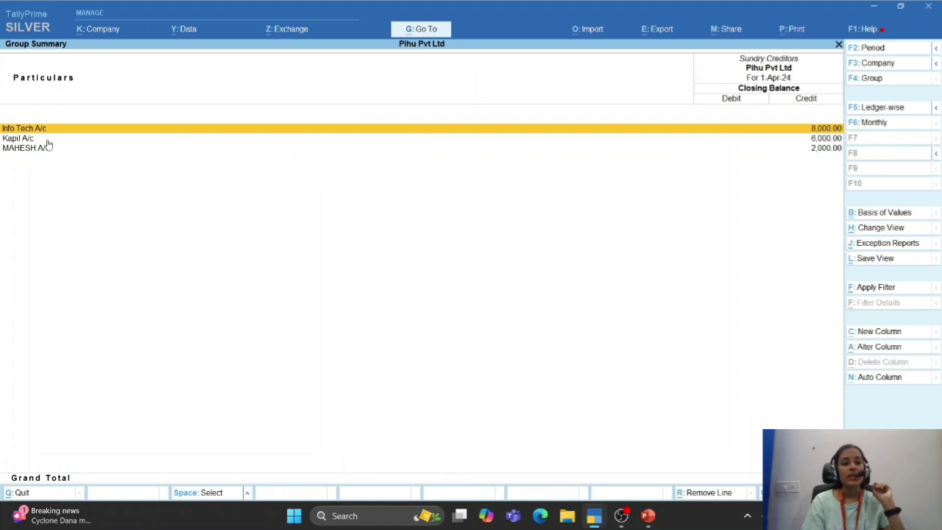
pyautogui.press('Down')
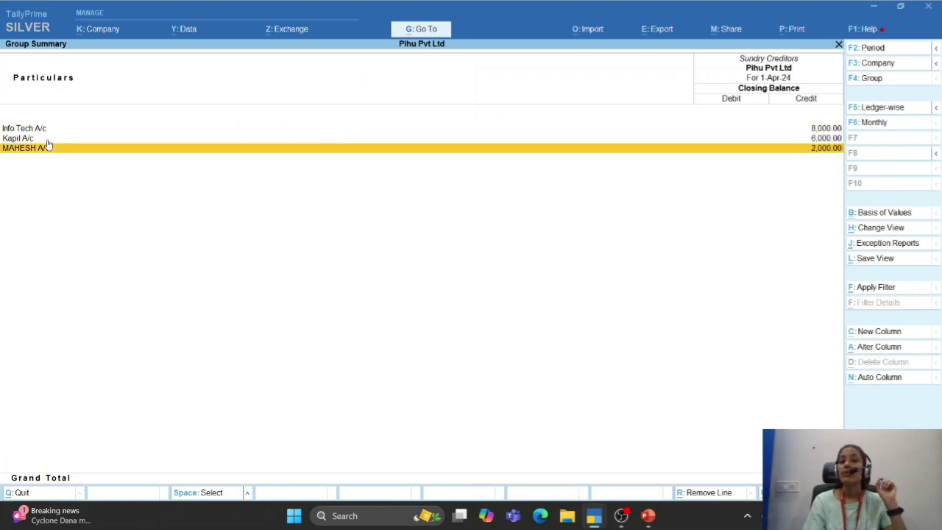
pyautogui.press('Up')
pyautogui.press('Up')
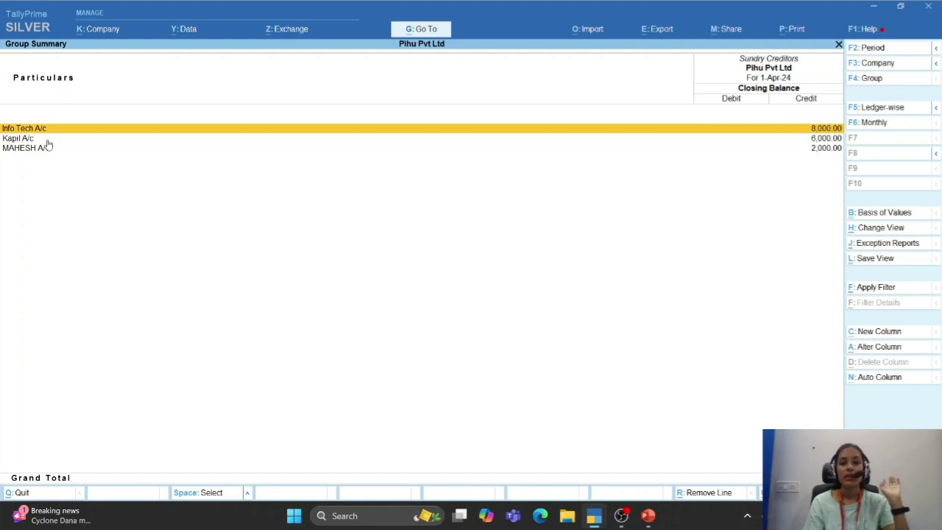
pyautogui.press('Escape')
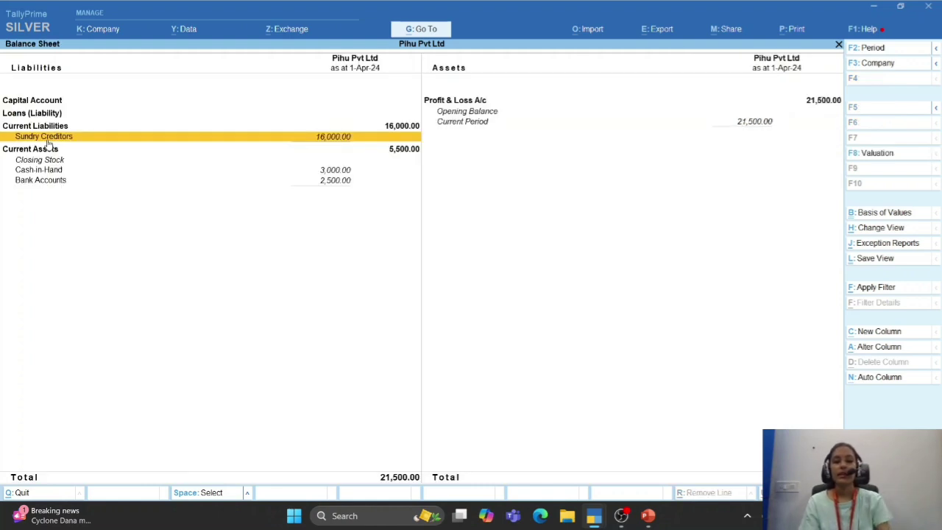
# Check the Cash-in-Hand and Bank Accounts lines under Current Assets, then return to the Gateway of Tally.
pyautogui.press('Down')
pyautogui.press('Down')
pyautogui.press('Down')
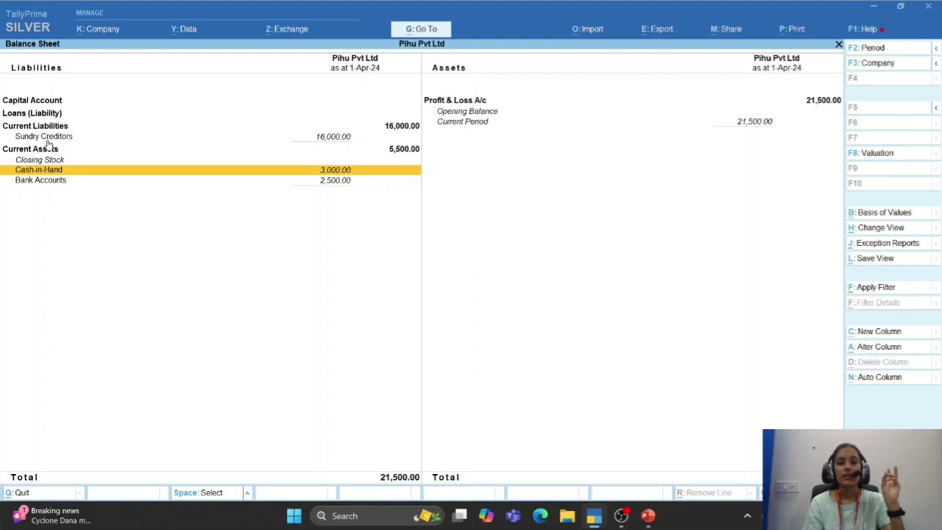
pyautogui.press('Down')
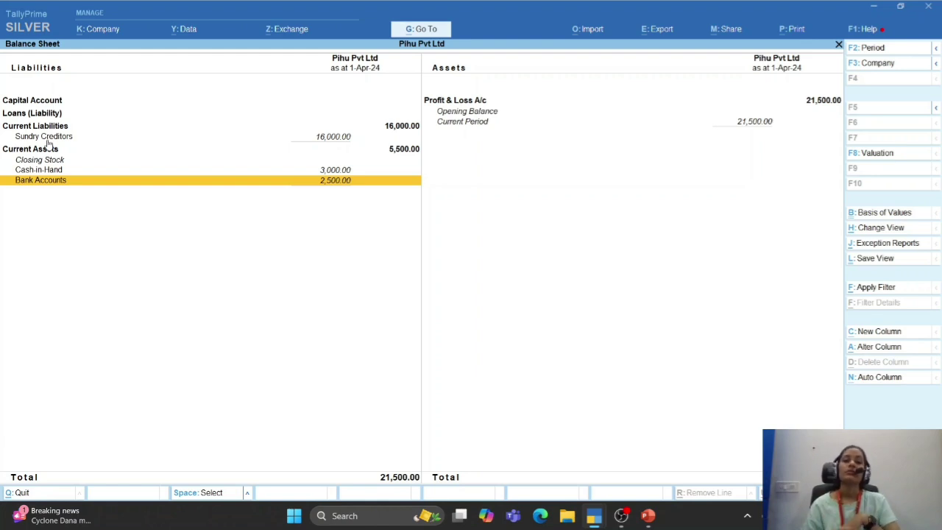
pyautogui.press('Escape')
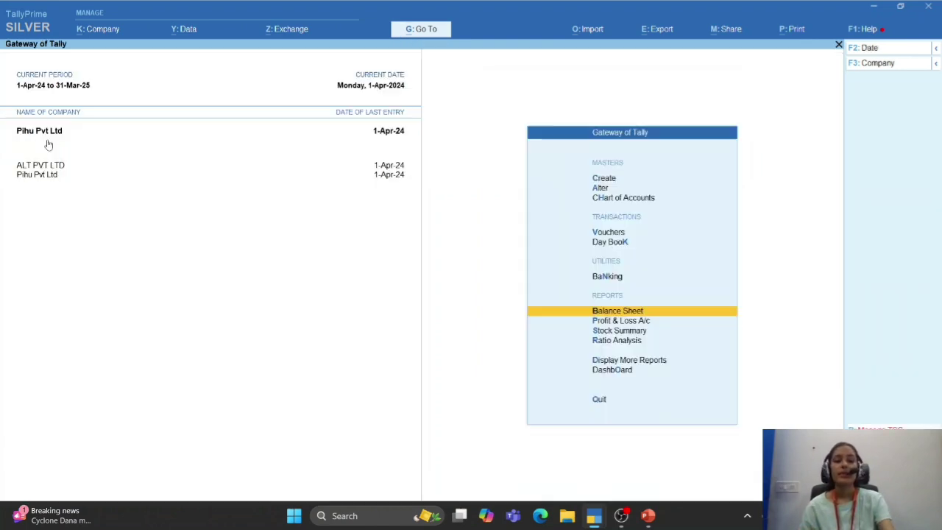
# Open the Profit & Loss A/c, expand Purchase Accounts, and check the Purchase A/c and Nett Loss lines.
pyautogui.press('Down')
pyautogui.press('Return')
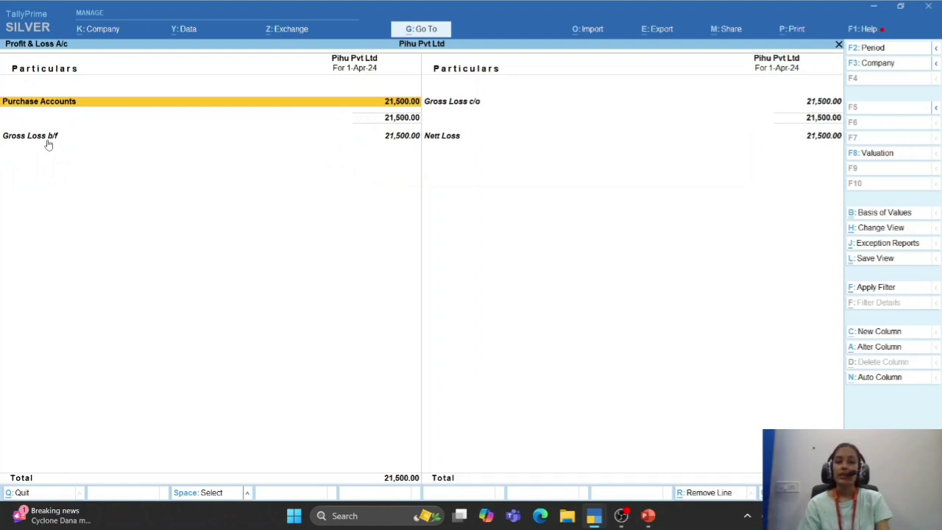
pyautogui.hotkey('shift', 'Return')
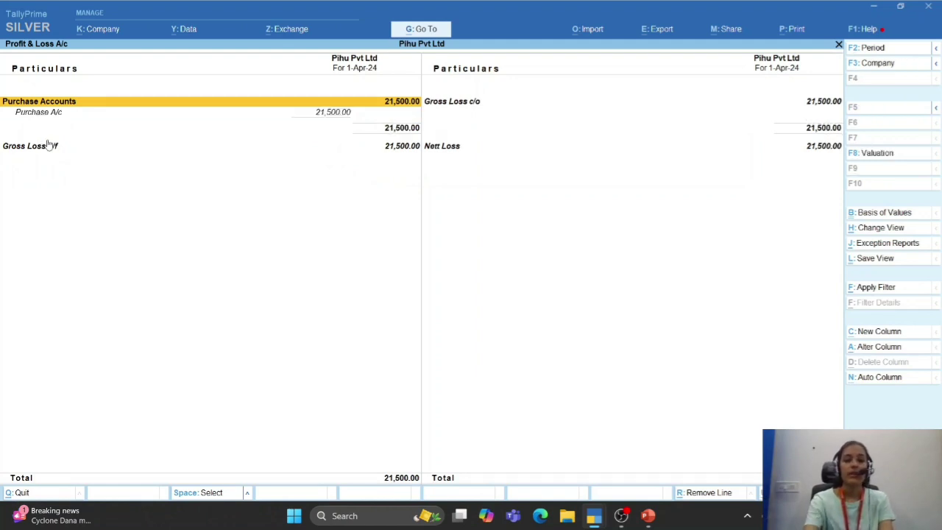
pyautogui.press('Down')
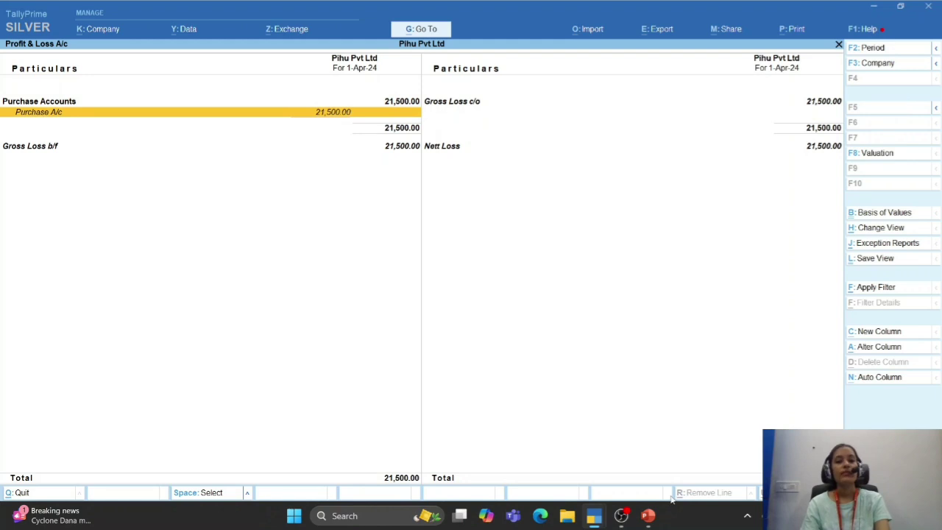
pyautogui.press('Down')
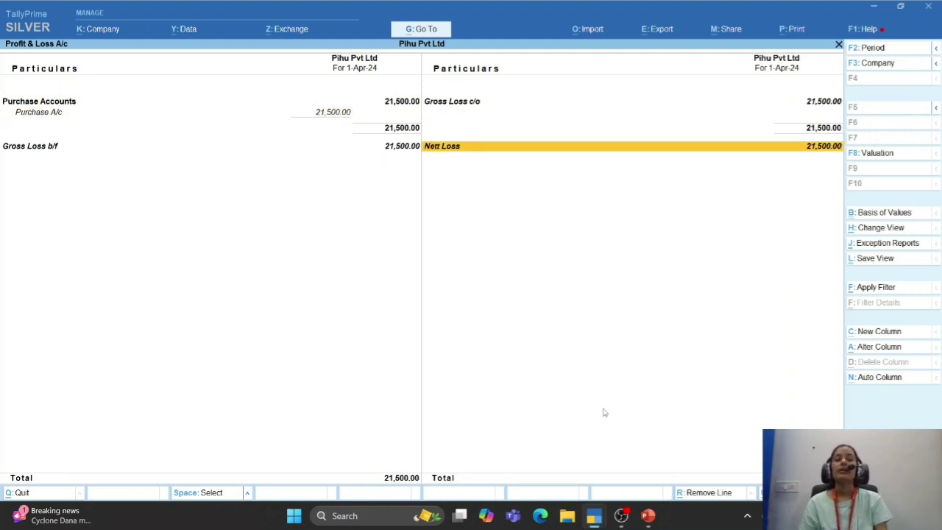